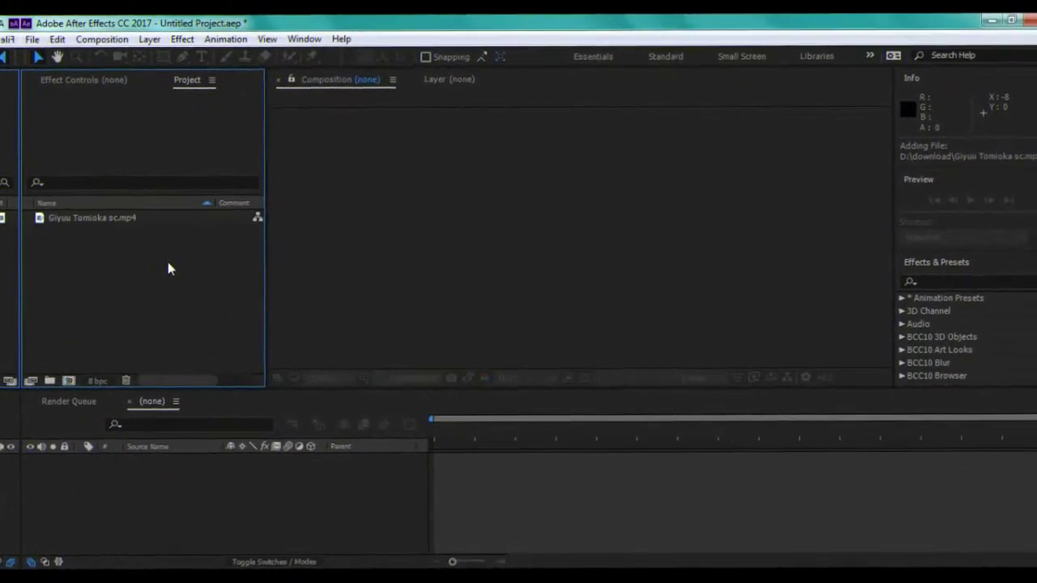
# Step: Create Comp 1 at 1280 x 720 pixels with a 0:00:30:00 duration
pyautogui.rightClick(106, 333)
pyautogui.click(166, 341)
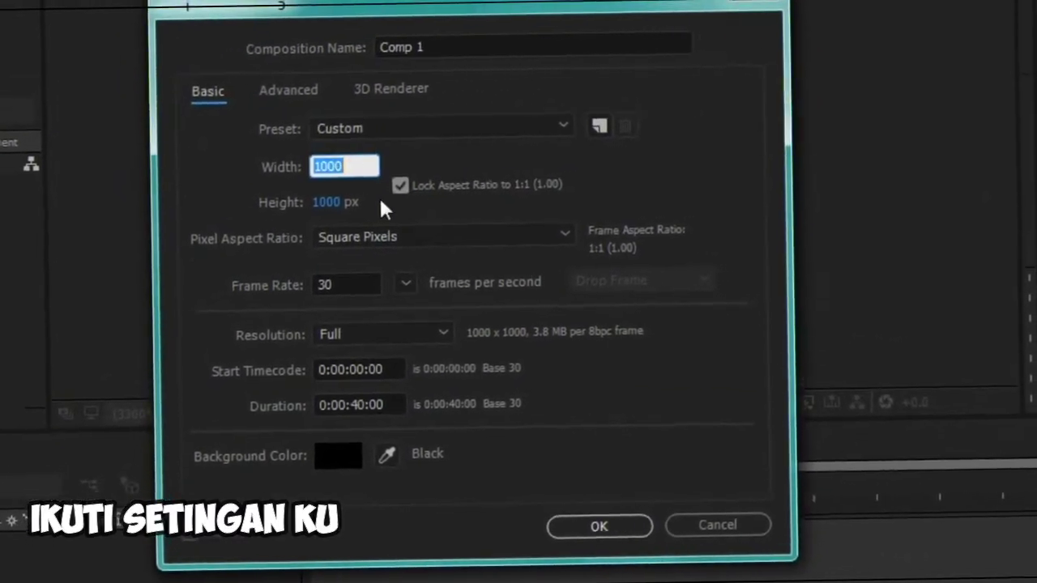
pyautogui.click(400, 186)
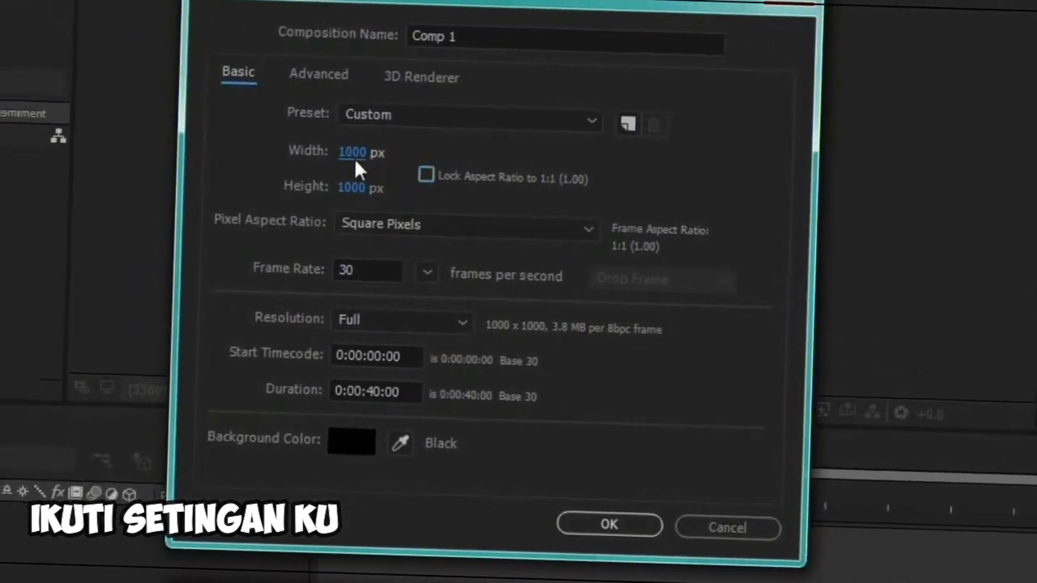
pyautogui.click(353, 154)
pyautogui.write('1280')
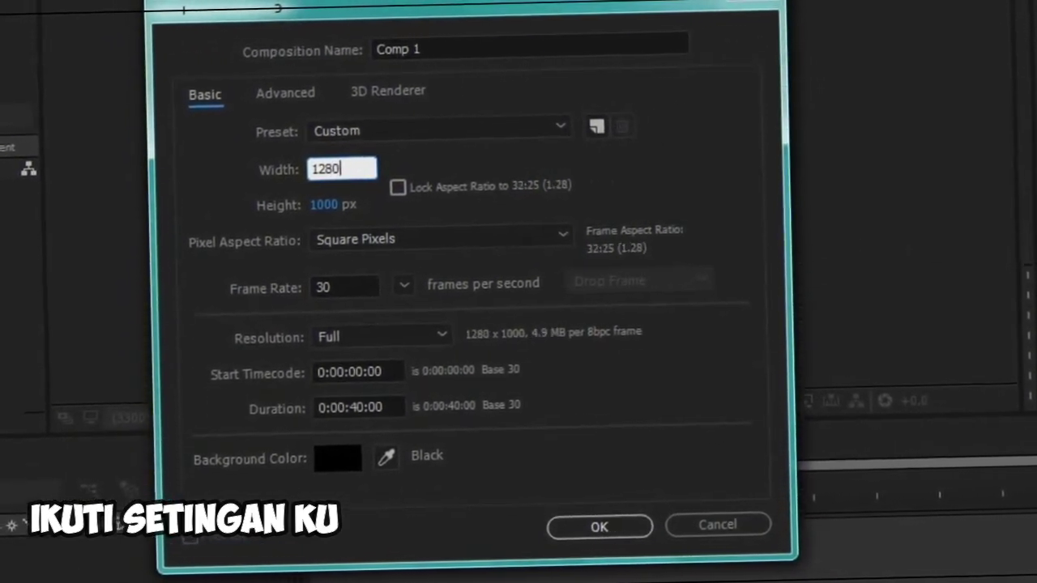
pyautogui.press('Tab')
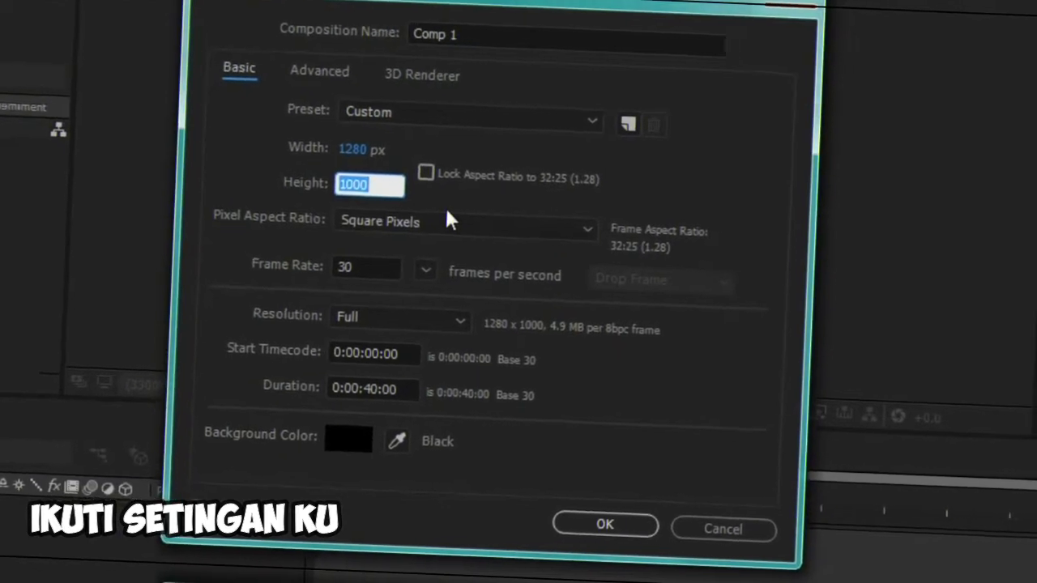
pyautogui.write('7')
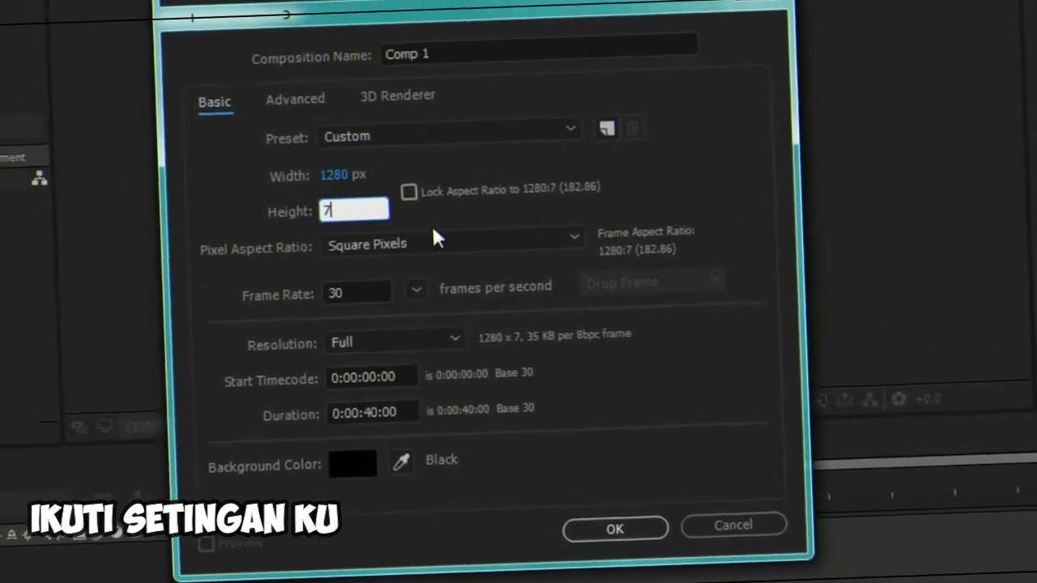
pyautogui.write('20')
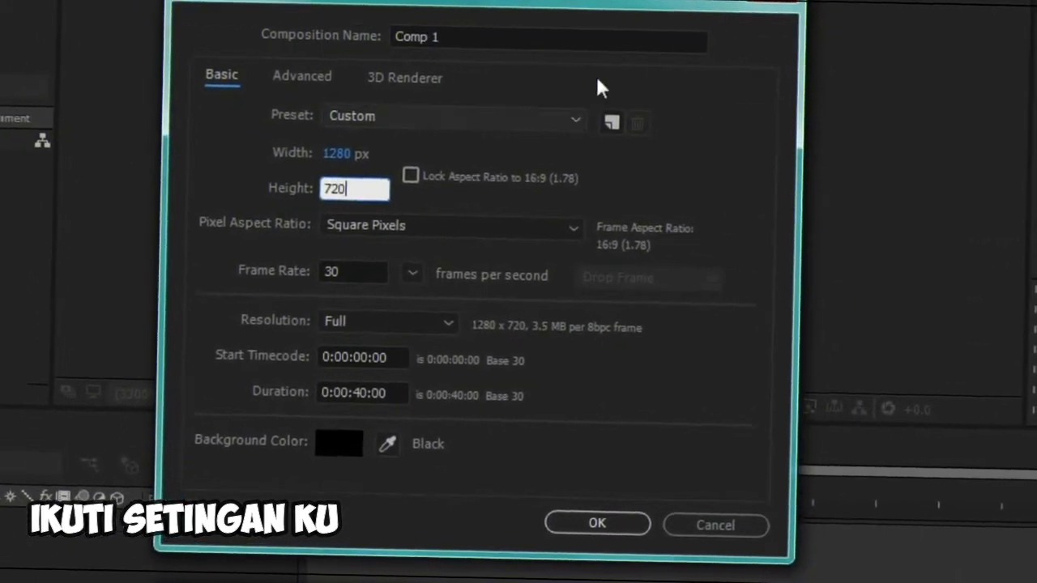
pyautogui.click(394, 185)
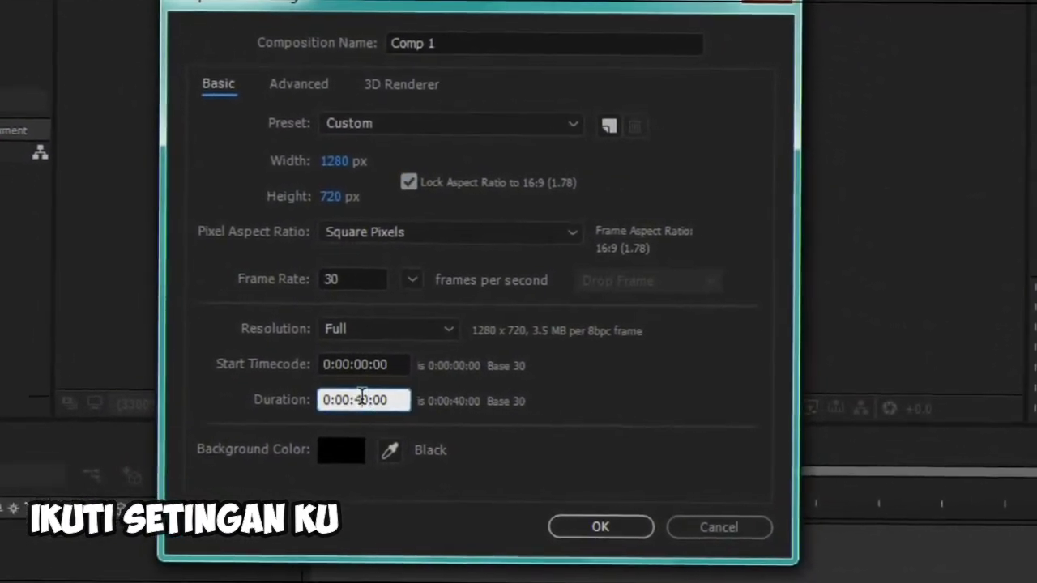
pyautogui.write('3')
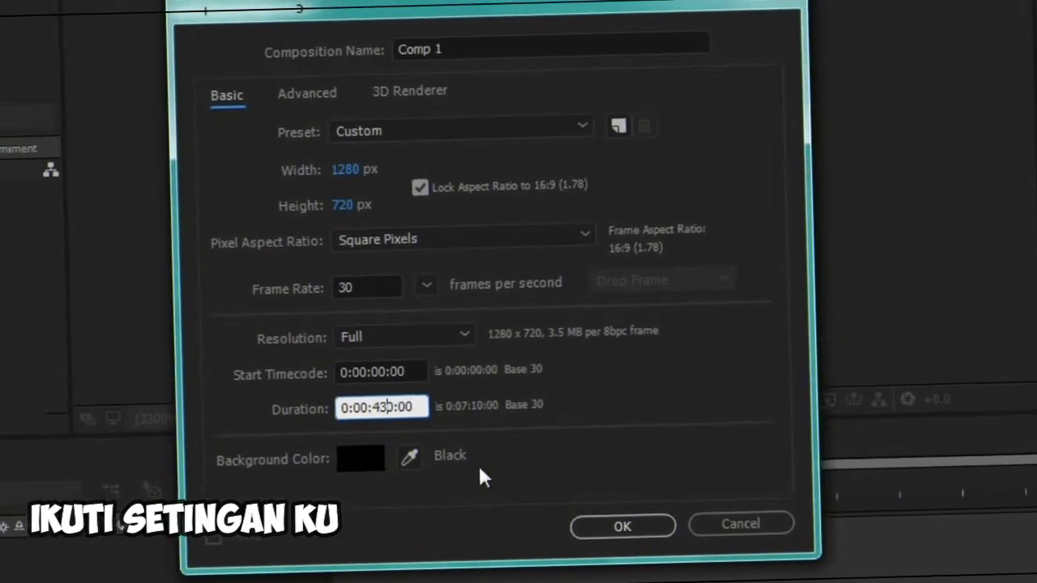
pyautogui.press('Left')
pyautogui.press('BackSpace')
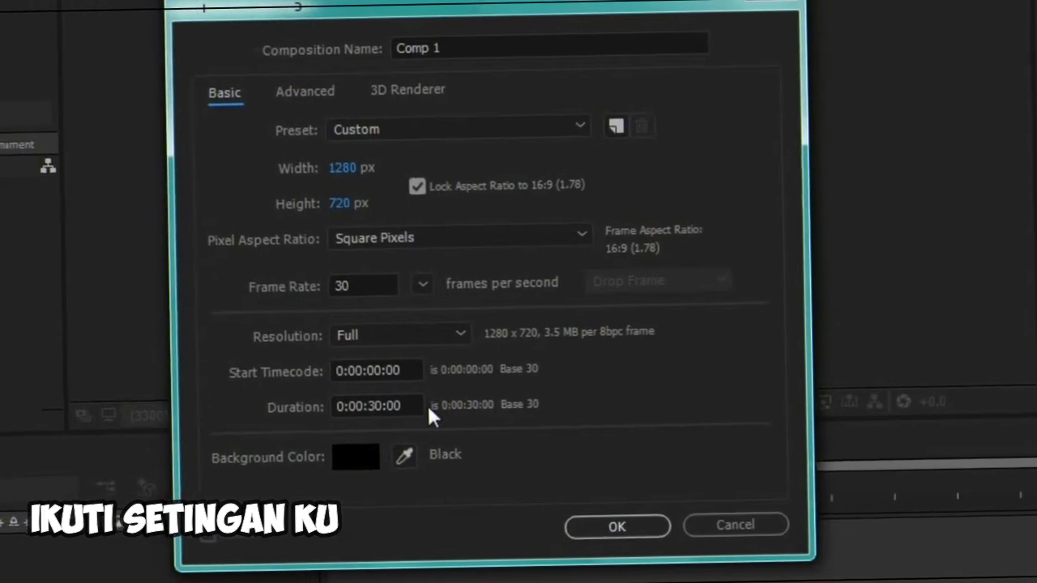
pyautogui.click(589, 528)
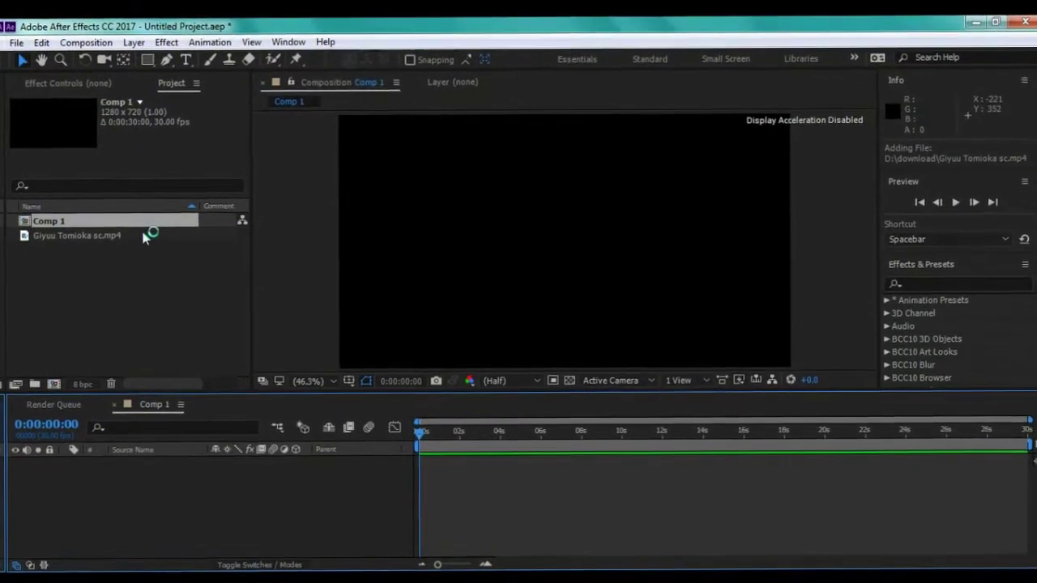
# Step: Add Giyuu Tomioka sc.mp4 to Comp 1 and split the layer at frame 23
pyautogui.click(112, 243)
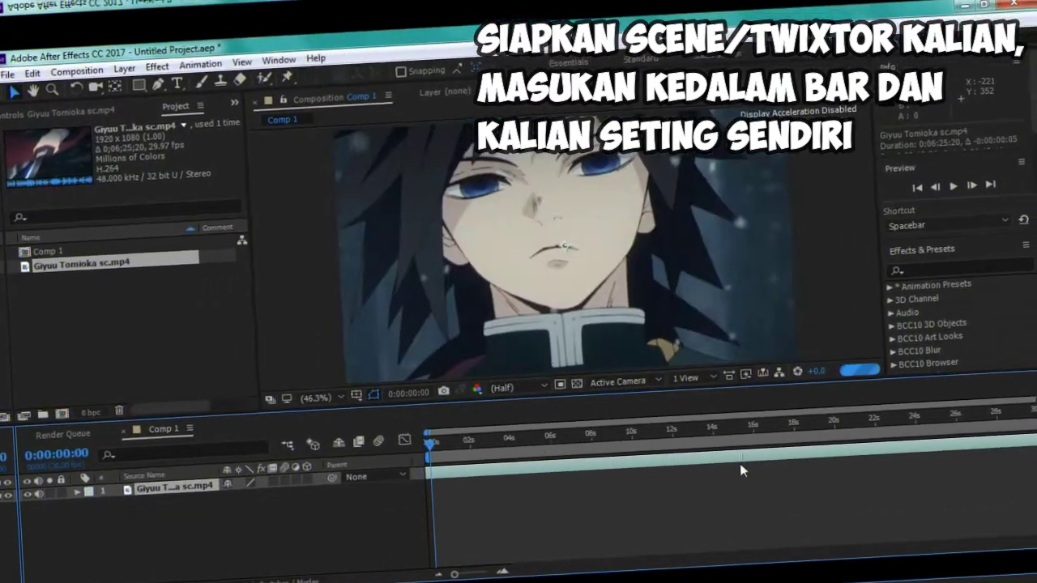
pyautogui.moveTo(741, 469); pyautogui.dragTo(737, 479)
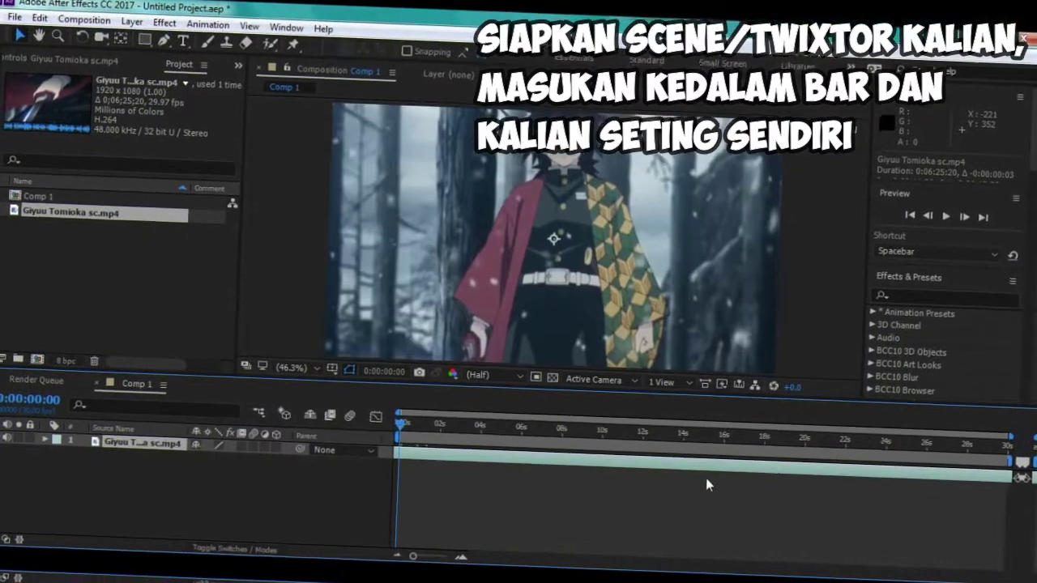
pyautogui.moveTo(1010, 418); pyautogui.dragTo(699, 427)
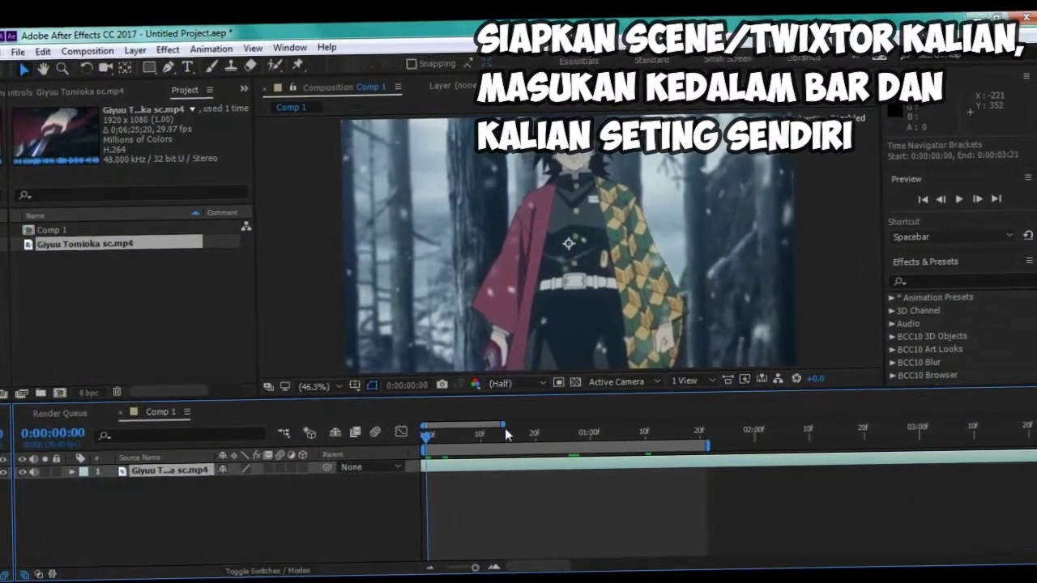
pyautogui.click(527, 433)
pyautogui.hotkey('ctrl', 'shift', 'd')
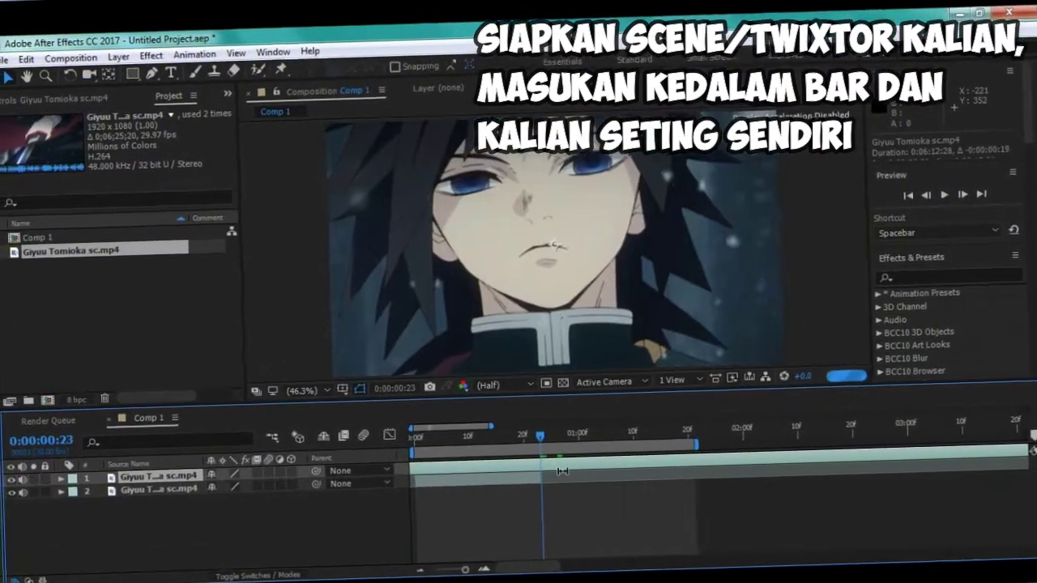
# Step: Trim the two clip layers into a tighter cut and preview it from the start
pyautogui.press('space')
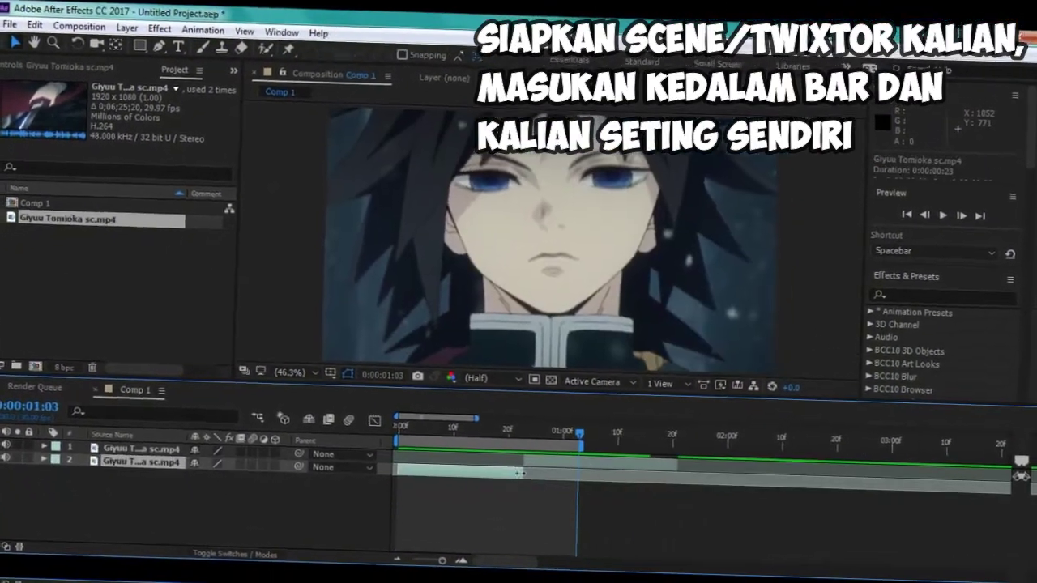
pyautogui.moveTo(519, 472)
pyautogui.mouseDown()
pyautogui.moveTo(578, 443)
pyautogui.moveTo(541, 467)
pyautogui.mouseUp()
pyautogui.press('space')
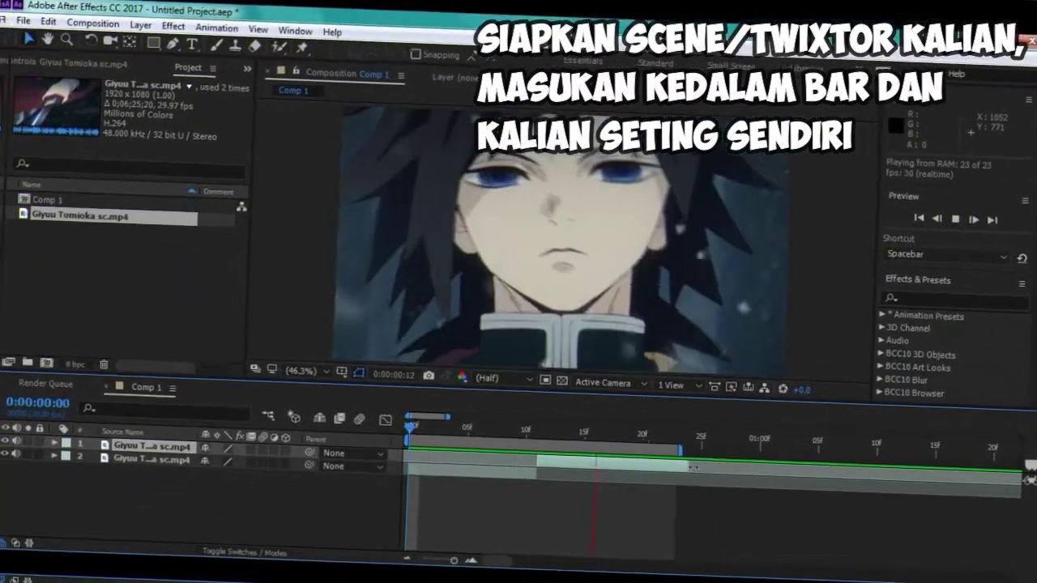
pyautogui.press('space')
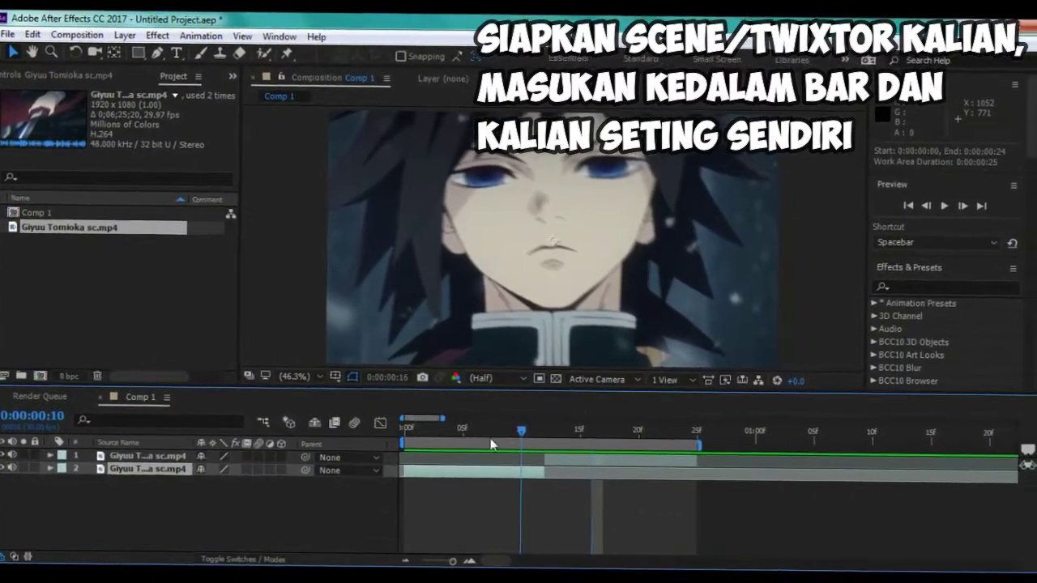
pyautogui.press('Home')
pyautogui.press('space')
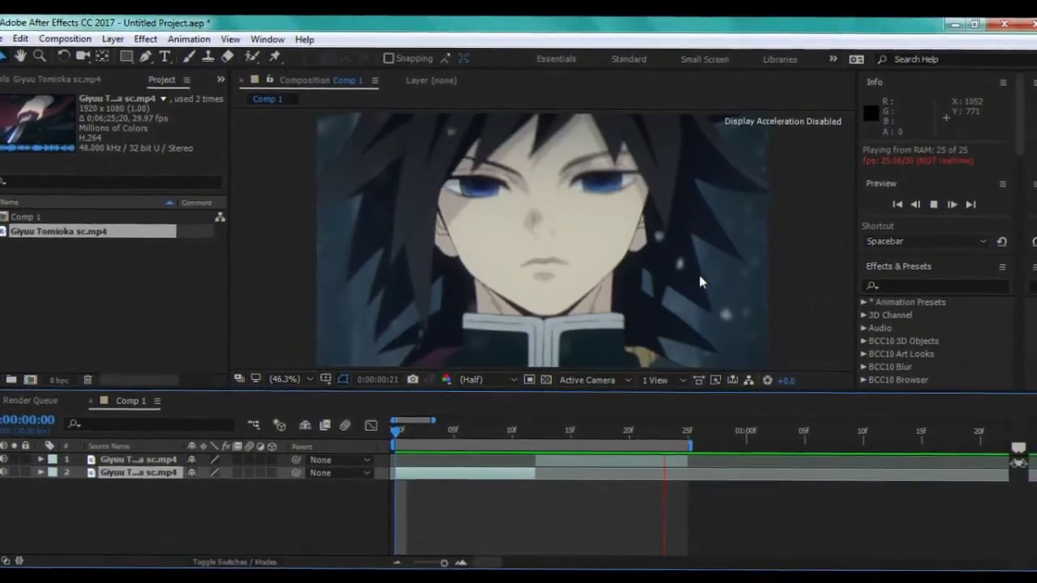
pyautogui.press('space')
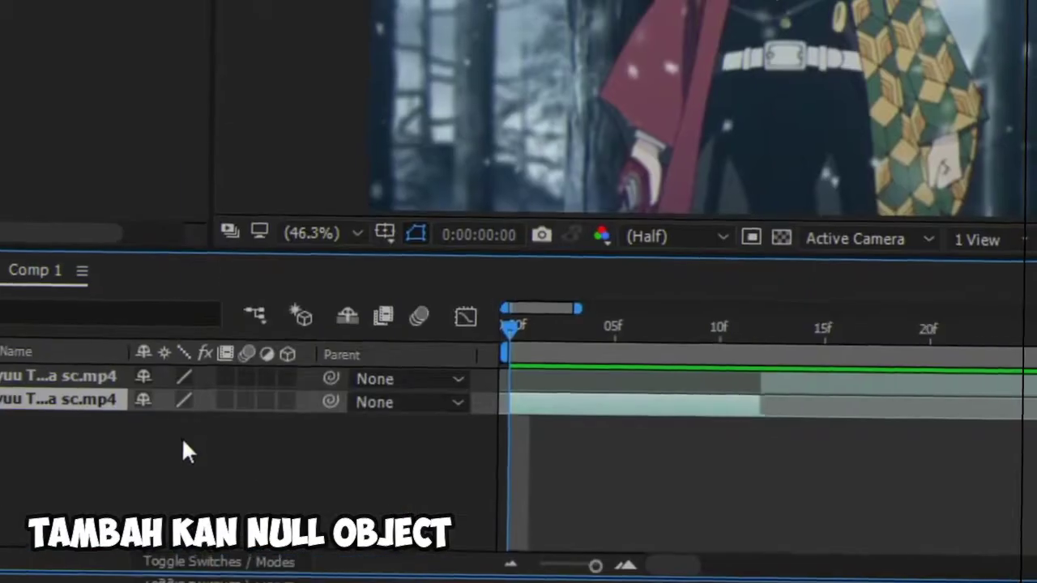
# Step: Add a Null 1 layer, split it at frame 12, and move the later piece to the top
pyautogui.rightClick(240, 492)
pyautogui.moveTo(349, 193)
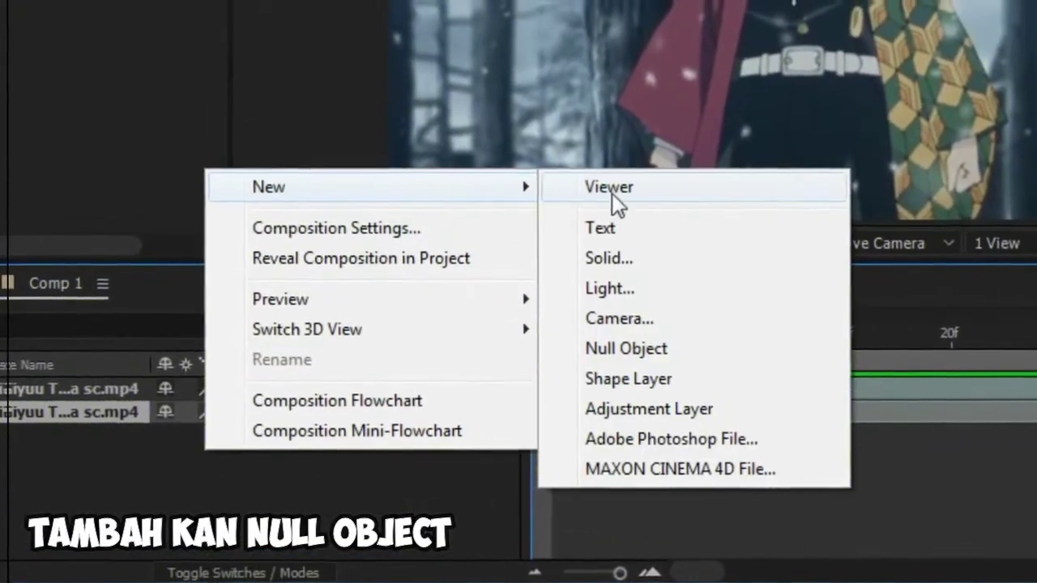
pyautogui.click(632, 345)
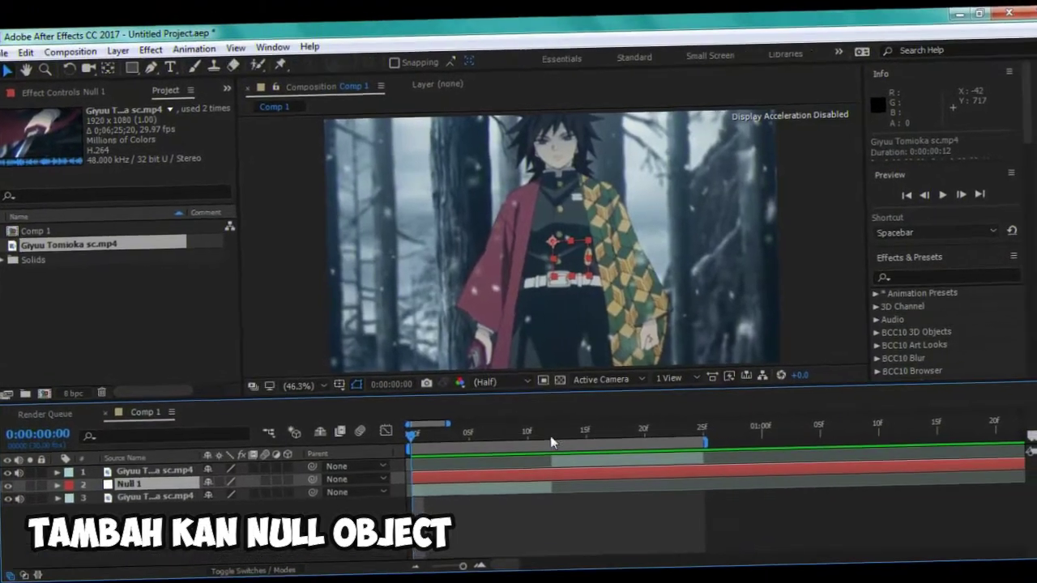
pyautogui.click(558, 430)
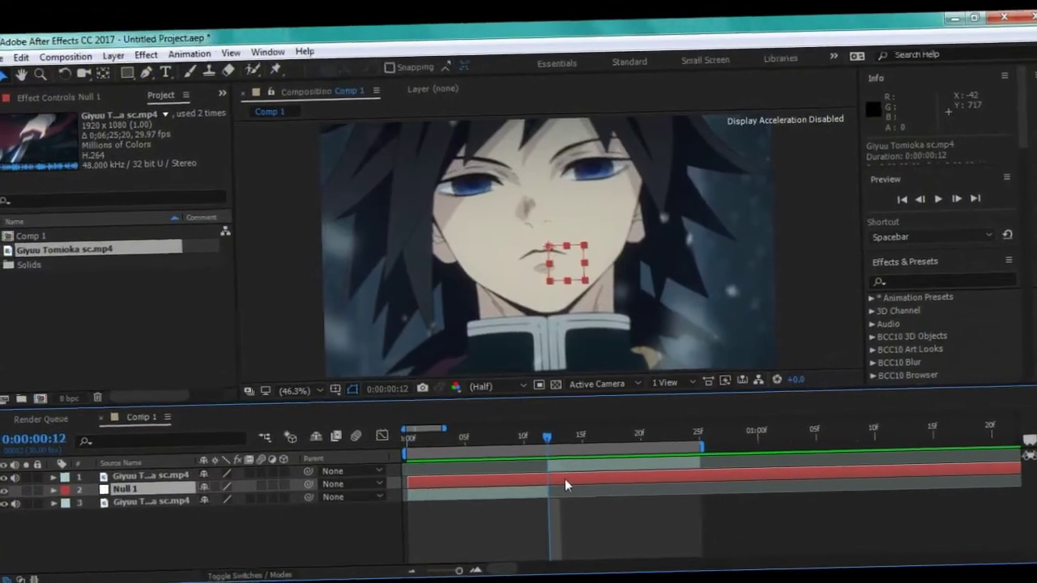
pyautogui.hotkey('ctrl', 'shift', 'd')
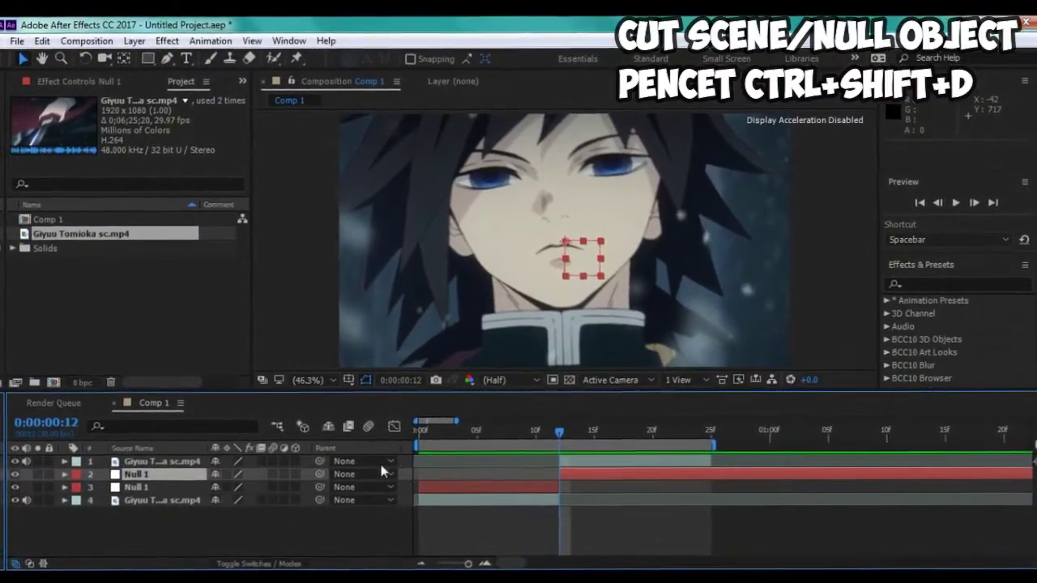
pyautogui.moveTo(142, 475); pyautogui.dragTo(139, 458)
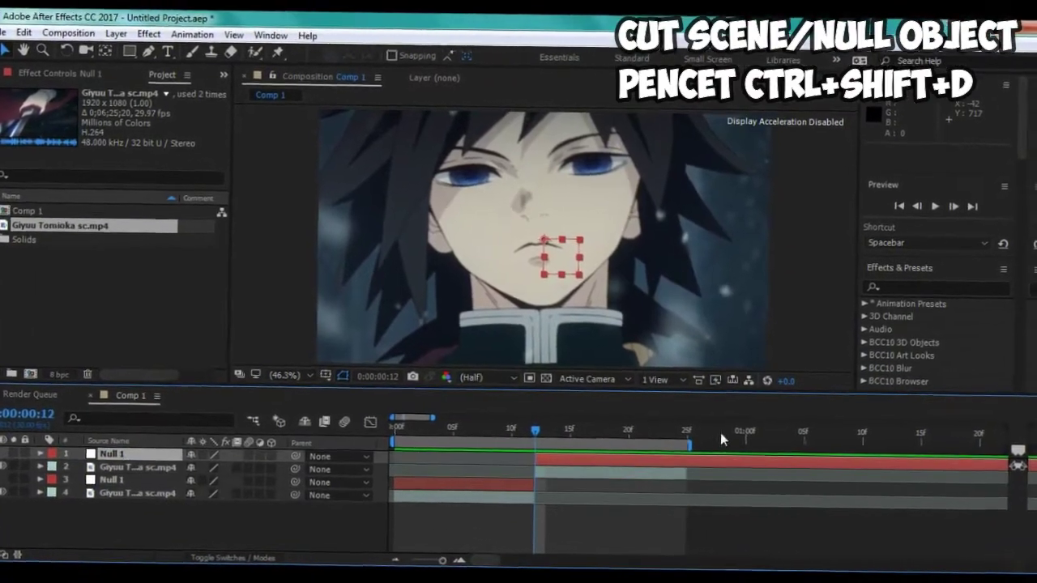
# Step: Split the top null at frame 25, delete the extra piece, and return to the start
pyautogui.click(701, 433)
pyautogui.hotkey('ctrl', 'shift', 'd')
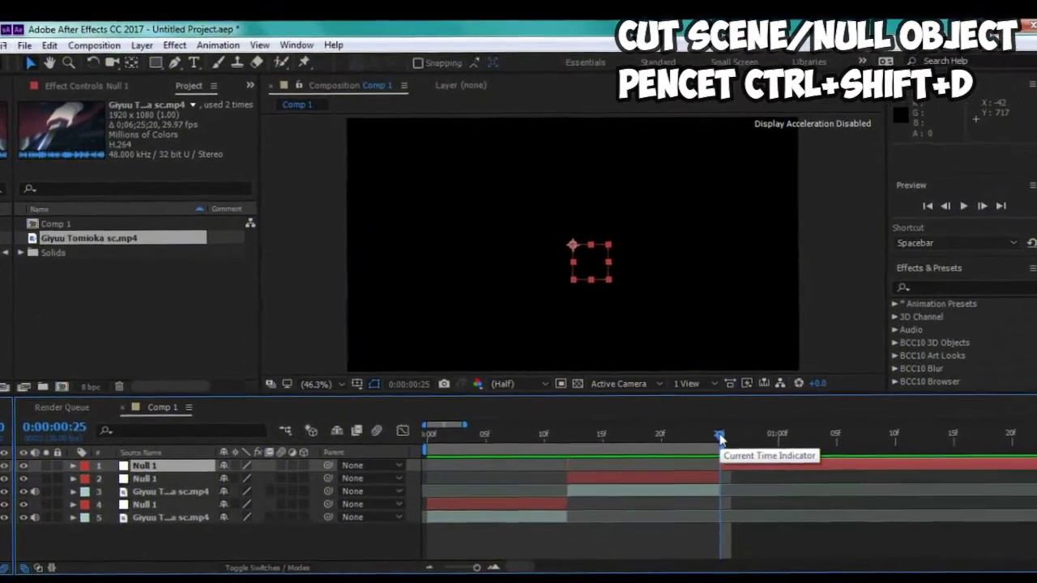
pyautogui.press('Delete')
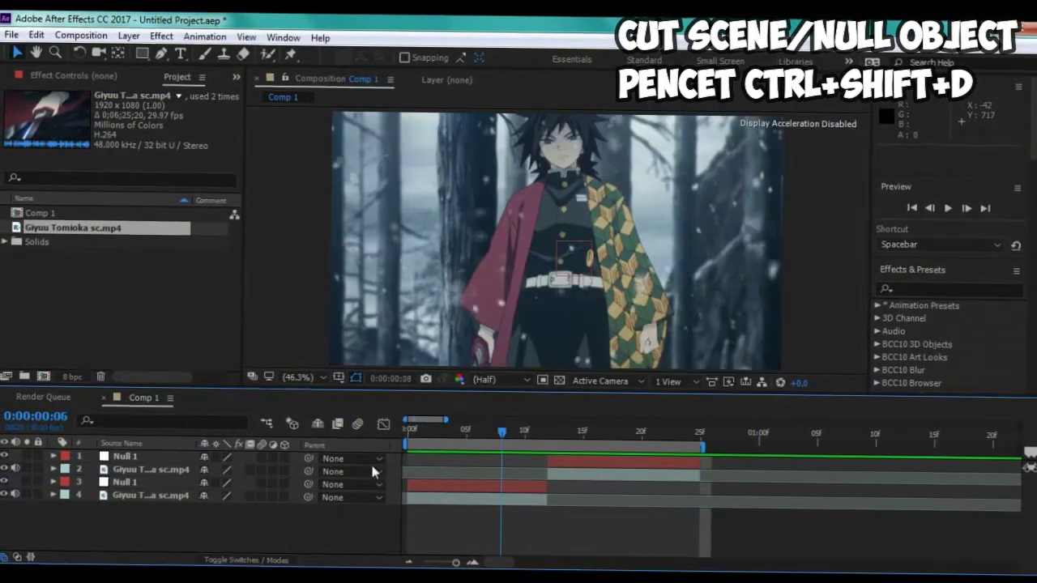
pyautogui.moveTo(537, 435); pyautogui.dragTo(405, 435)
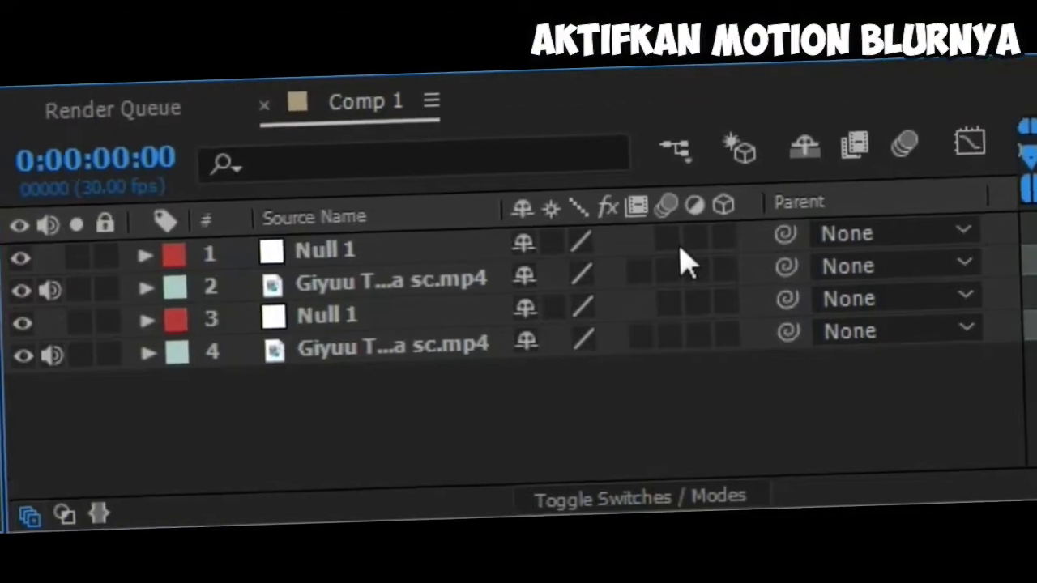
# Step: Enable motion blur on all four layers and parent layer 4 to layer 3, Null 1
pyautogui.moveTo(666, 237); pyautogui.dragTo(668, 335)
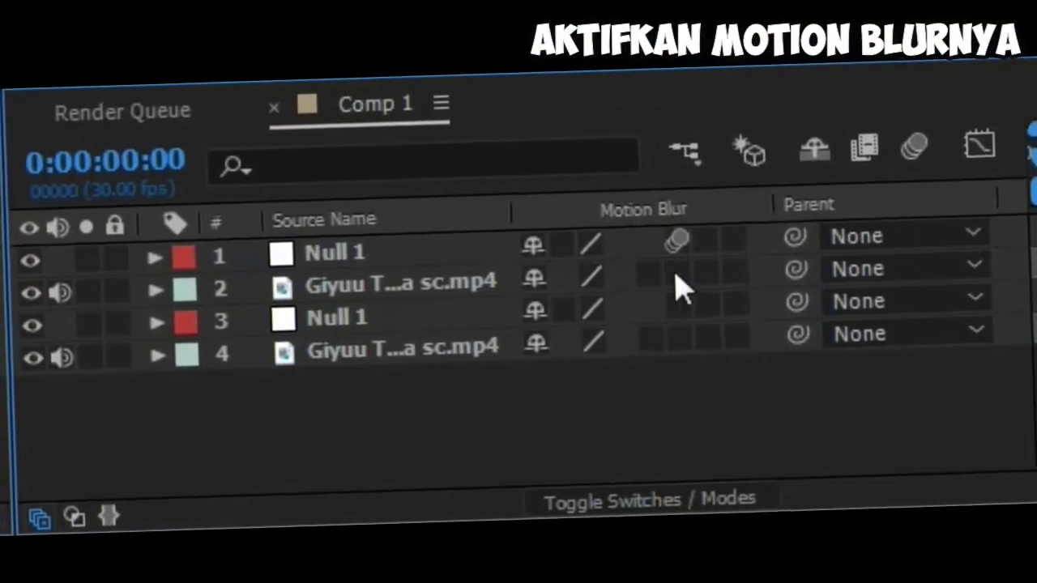
pyautogui.press('space')
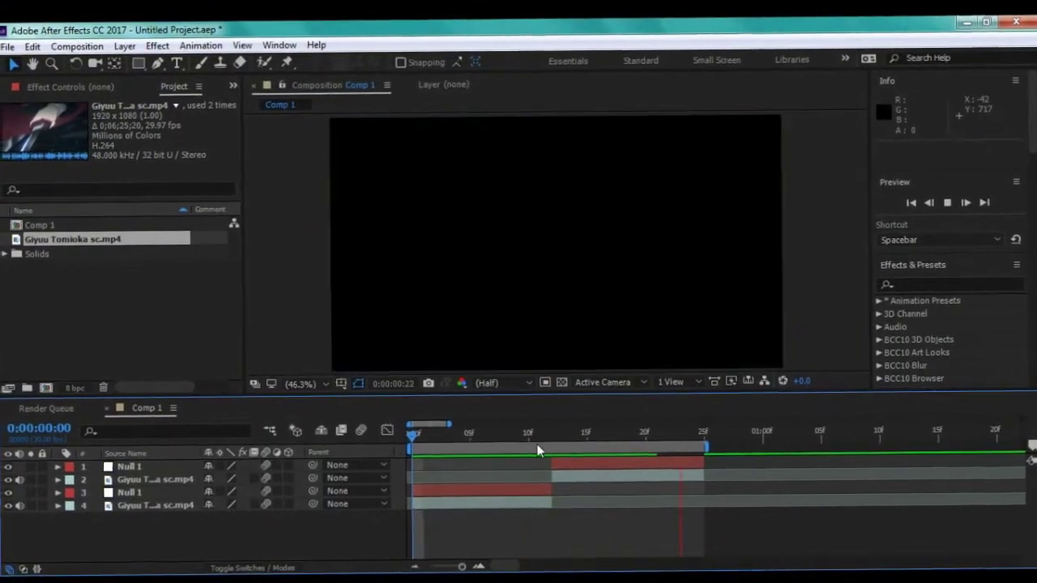
pyautogui.press('space')
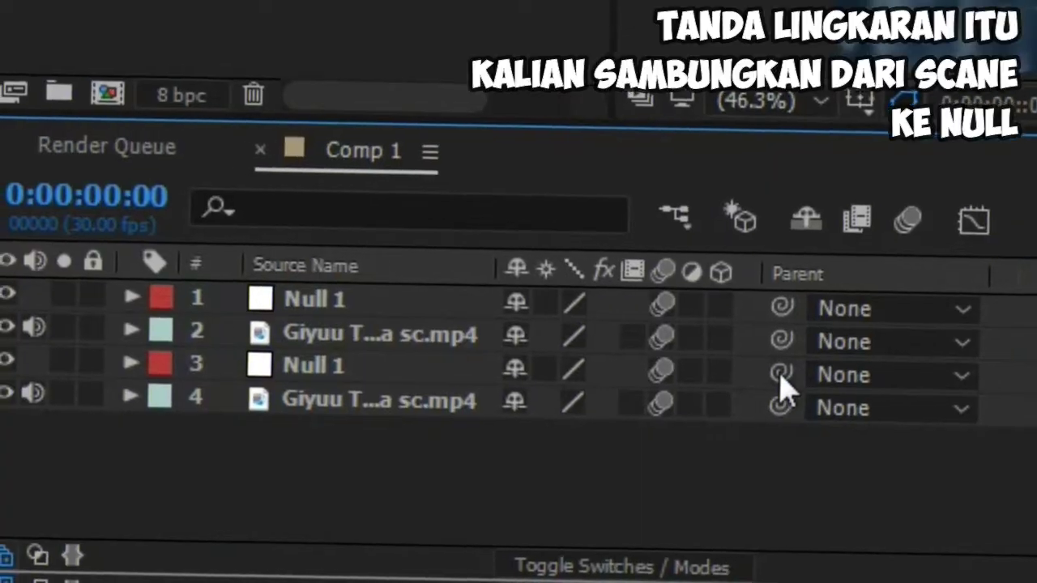
pyautogui.moveTo(780, 374); pyautogui.dragTo(723, 387)
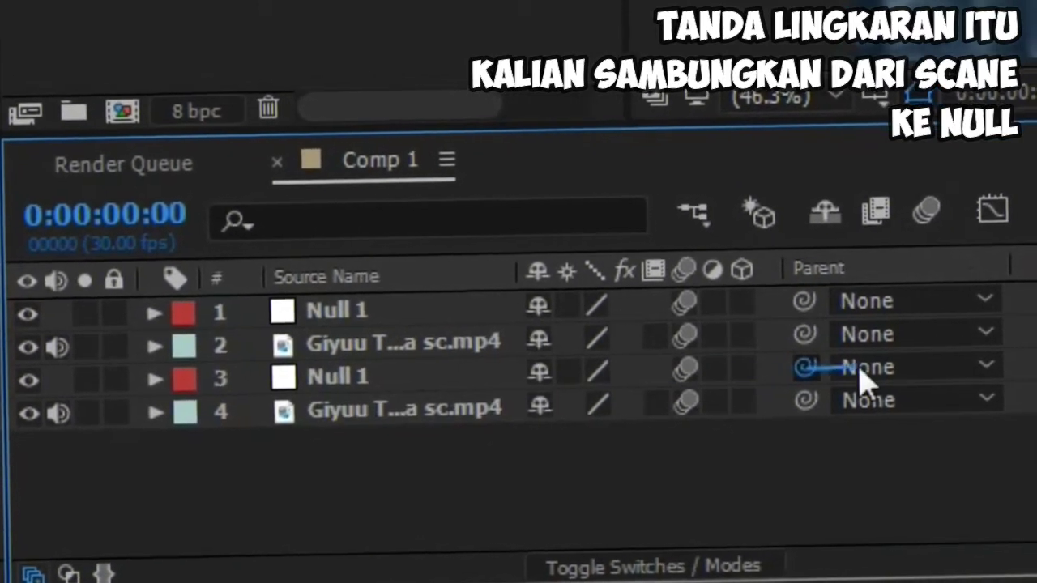
pyautogui.moveTo(862, 377)
pyautogui.mouseDown()
pyautogui.moveTo(819, 412)
pyautogui.moveTo(512, 370)
pyautogui.mouseUp()
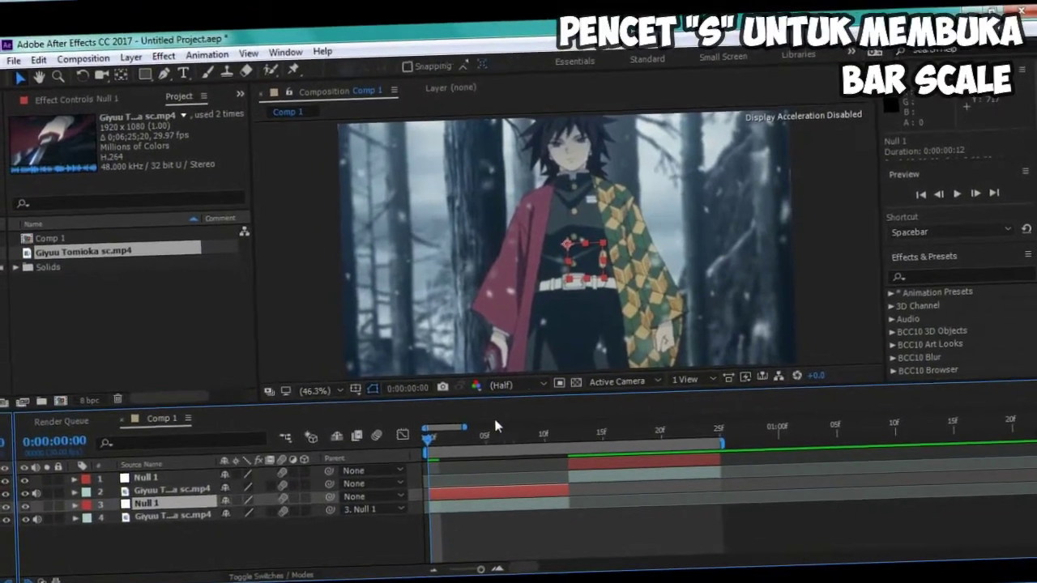
# Step: Keyframe Null 1's Scale at 100% around frame 5, plus keyframes at frames 0 and 11
pyautogui.press('s')
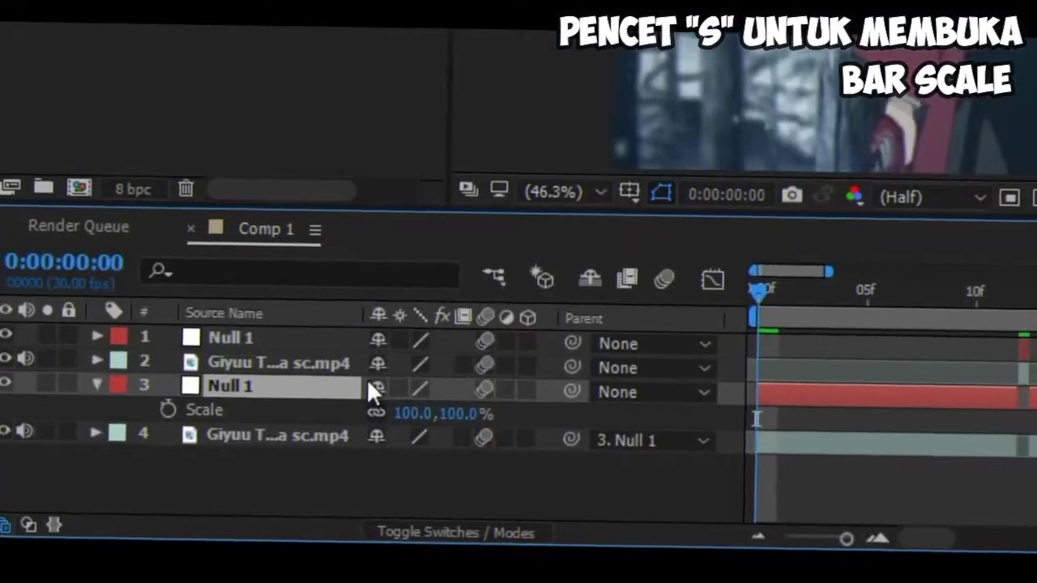
pyautogui.click(187, 423)
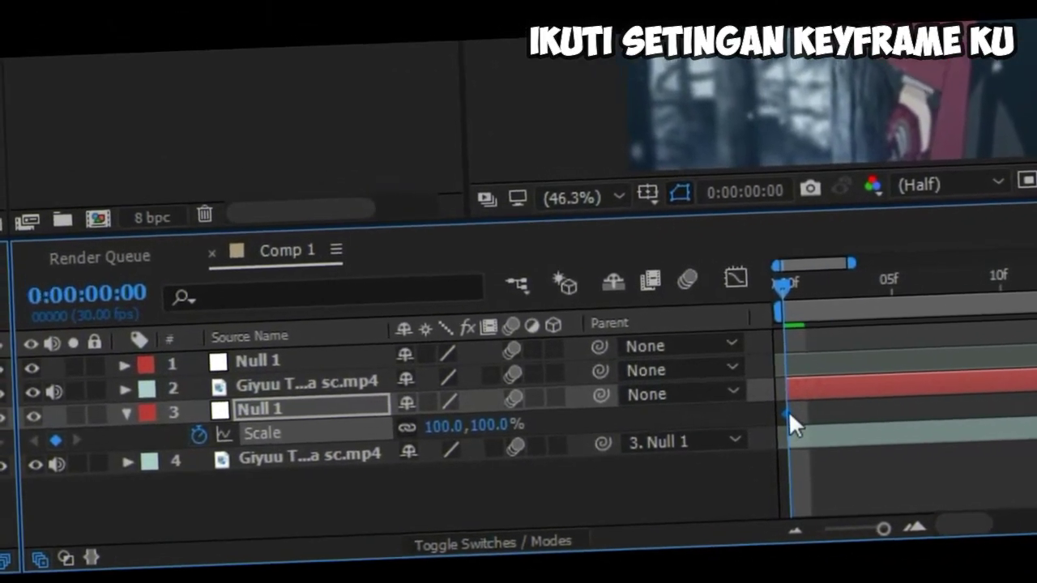
pyautogui.moveTo(758, 421); pyautogui.dragTo(872, 419)
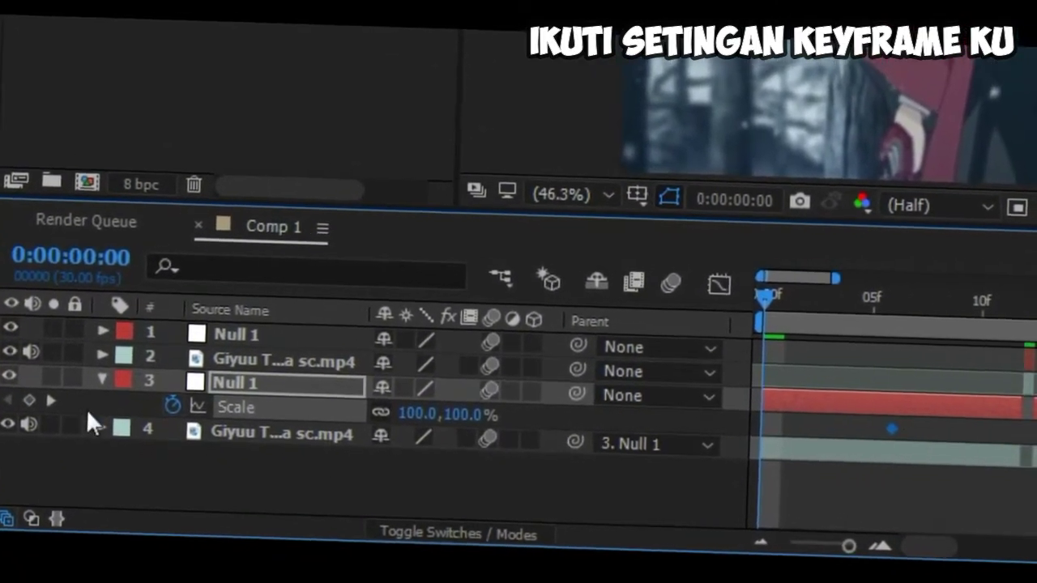
pyautogui.click(31, 396)
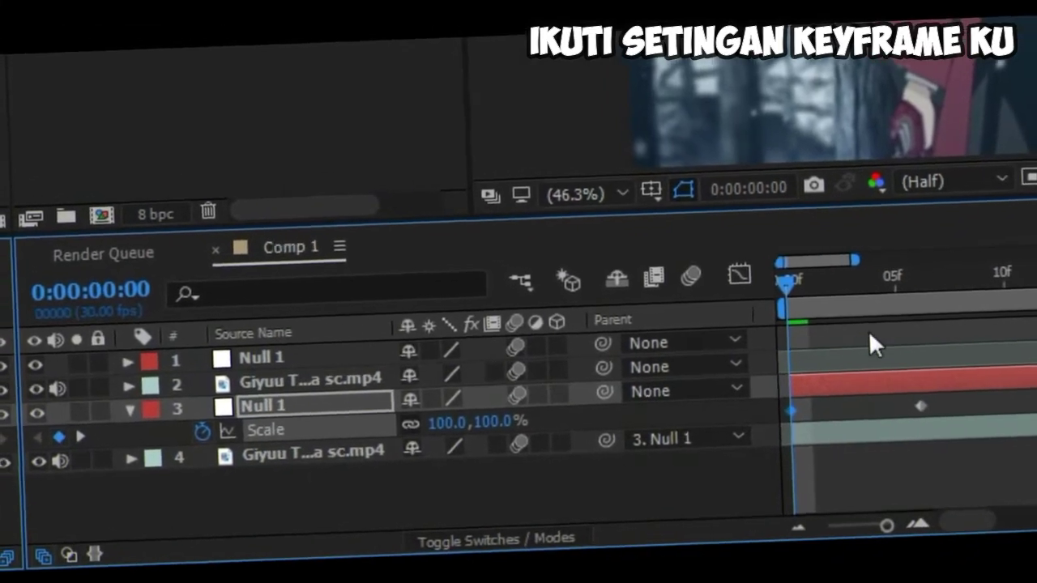
pyautogui.click(999, 294)
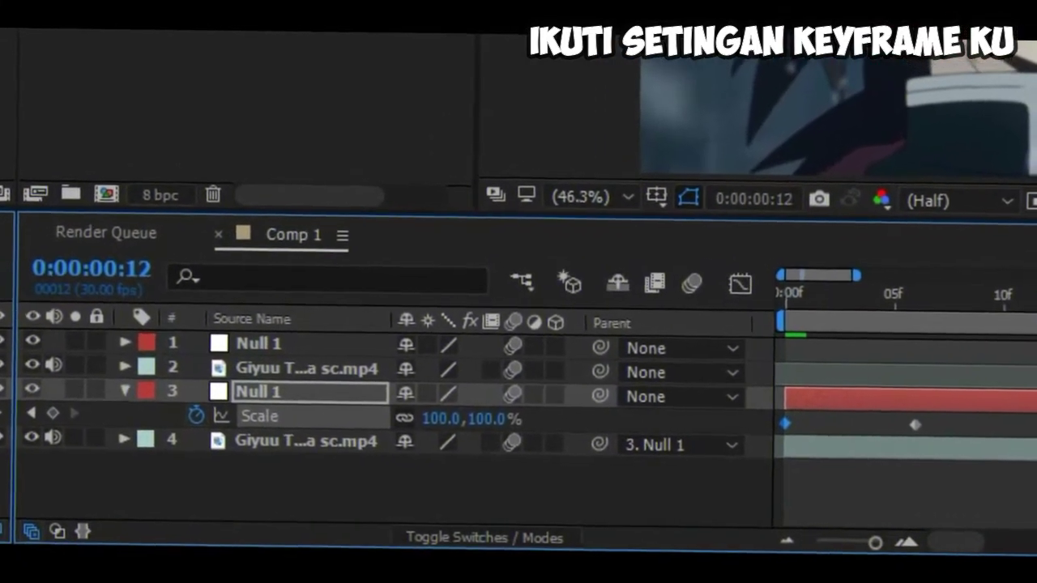
pyautogui.click(1003, 294)
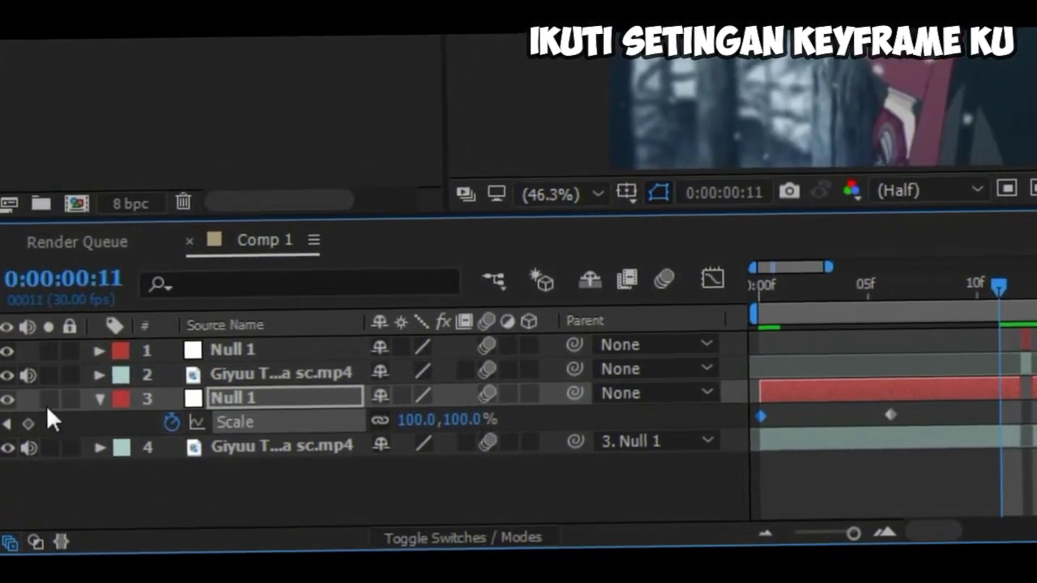
pyautogui.click(33, 425)
# Step: Raise the frame 0 Scale keyframe to 460%
pyautogui.moveTo(830, 285); pyautogui.dragTo(712, 326)
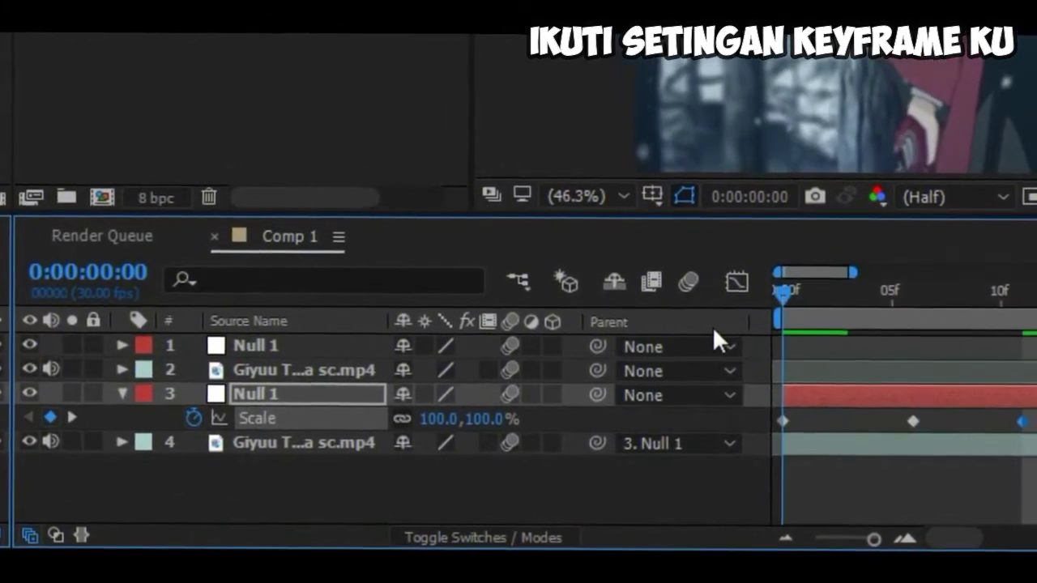
pyautogui.moveTo(454, 417)
pyautogui.mouseDown()
pyautogui.moveTo(668, 407)
pyautogui.moveTo(732, 416)
pyautogui.moveTo(736, 403)
pyautogui.mouseUp()
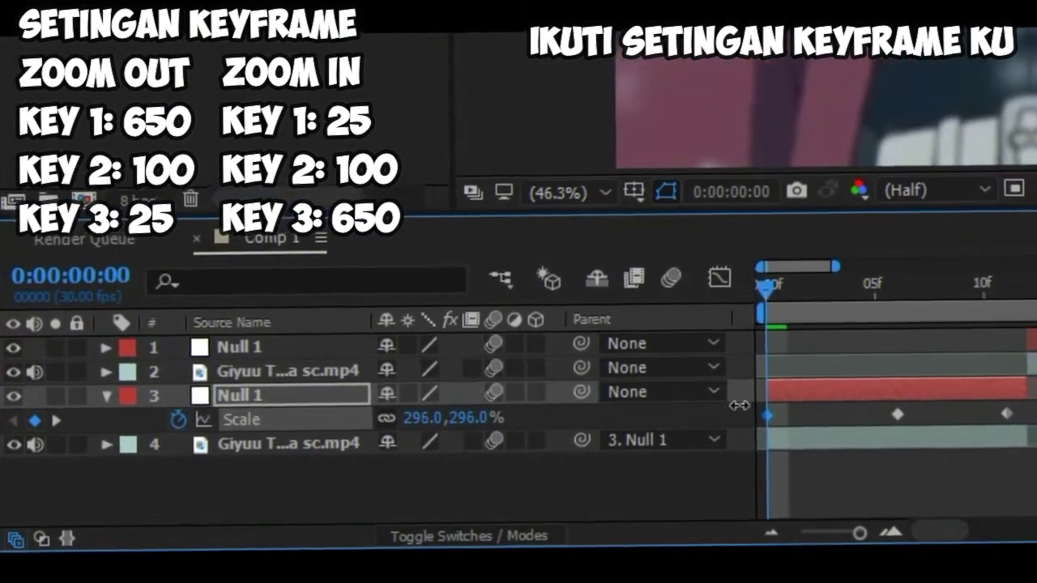
pyautogui.moveTo(745, 405)
pyautogui.mouseDown()
pyautogui.moveTo(739, 421)
pyautogui.moveTo(973, 392)
pyautogui.mouseUp()
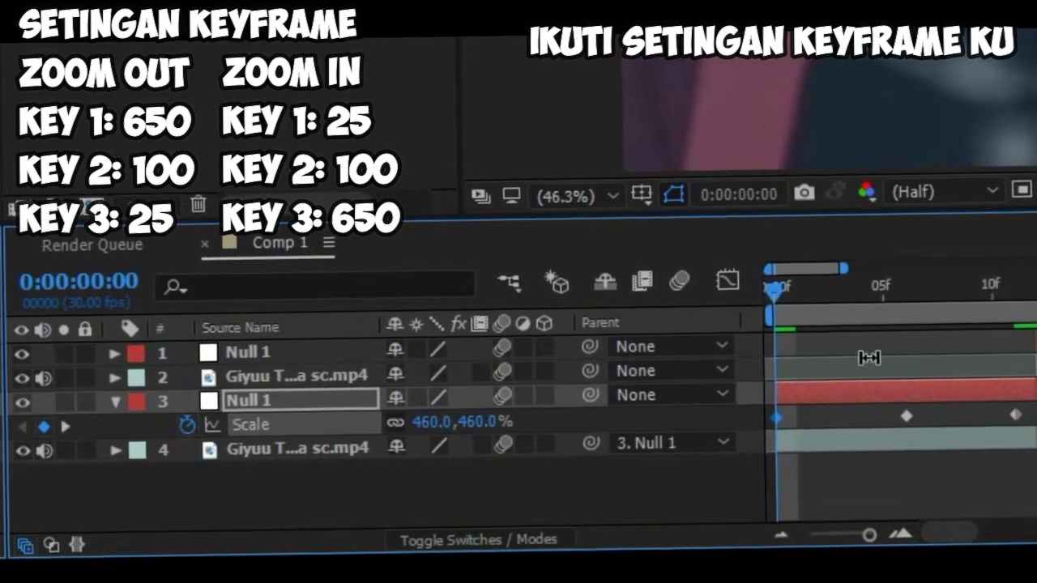
# Step: Set Null 1's Scale to 25% at frame 11 and nudge that keyframe slightly later
pyautogui.moveTo(899, 297); pyautogui.dragTo(626, 350)
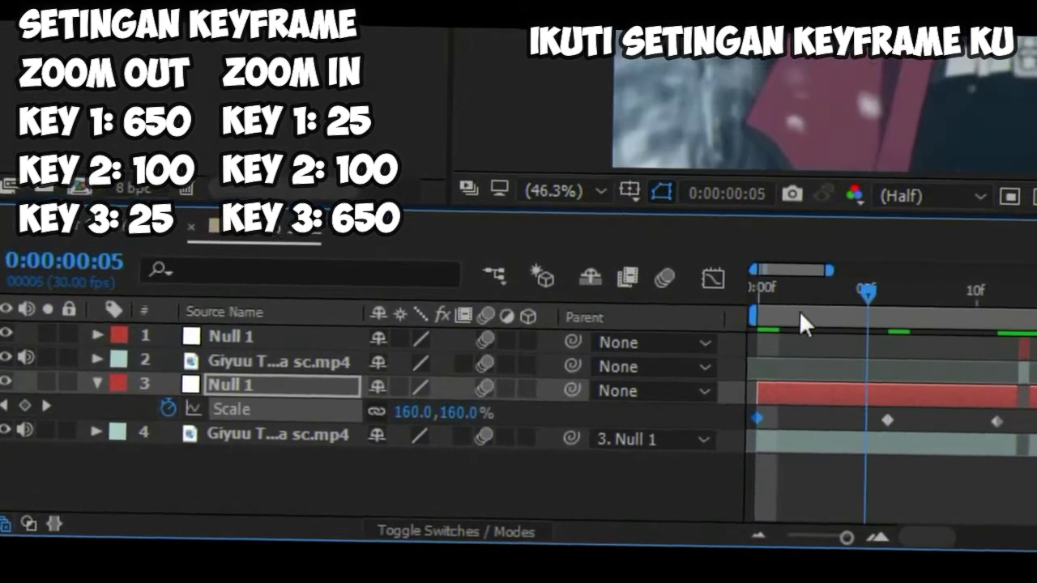
pyautogui.click(996, 297)
pyautogui.click(1018, 298)
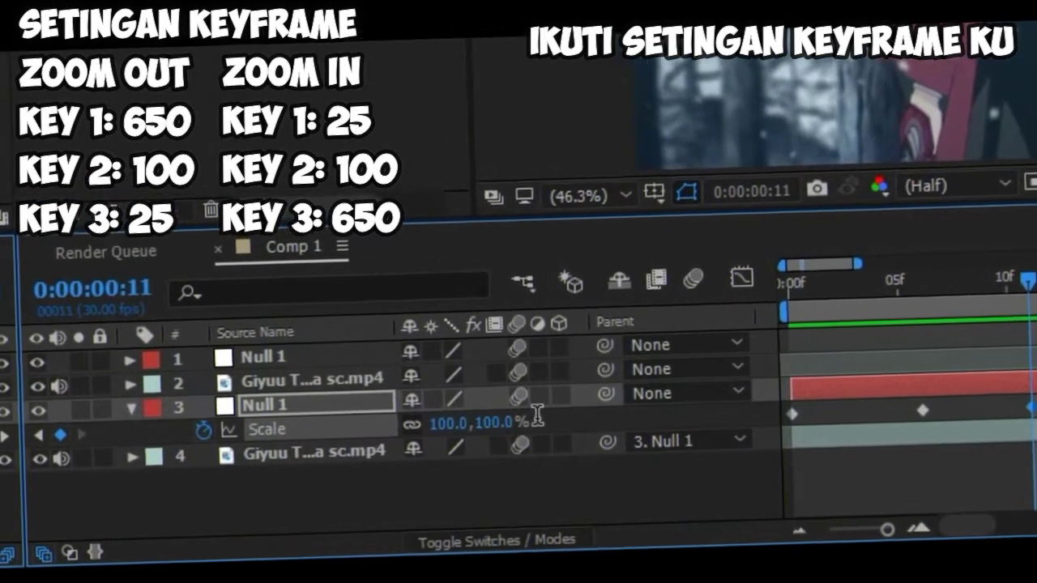
pyautogui.click(496, 422)
pyautogui.write('25')
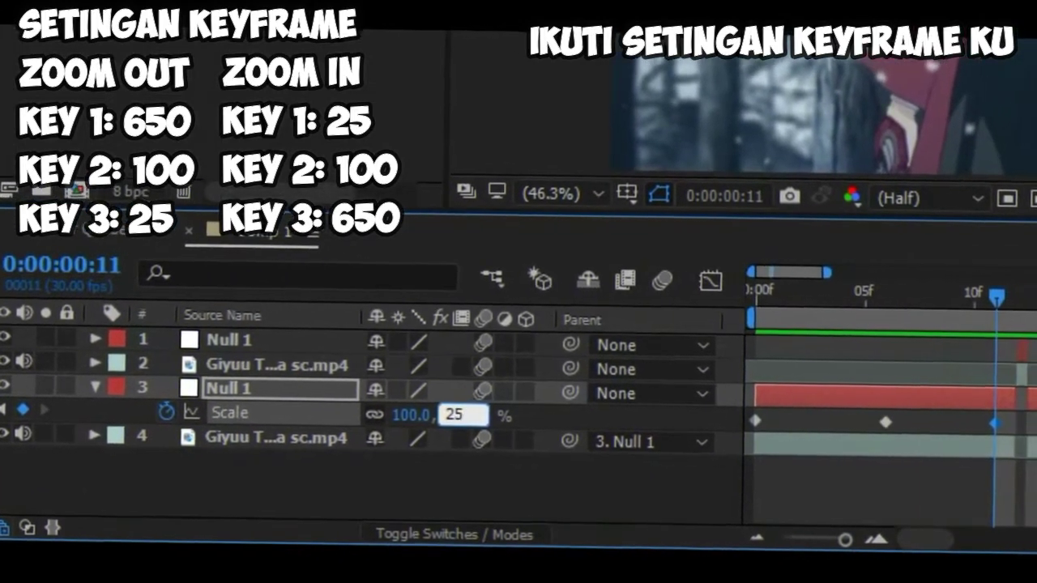
pyautogui.press('Return')
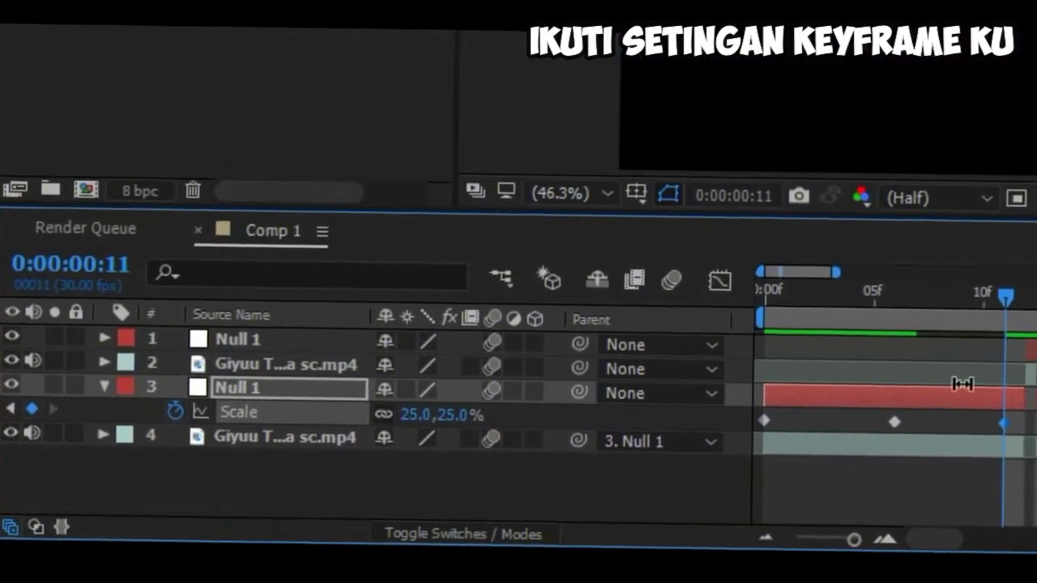
pyautogui.moveTo(1005, 422); pyautogui.dragTo(1026, 422)
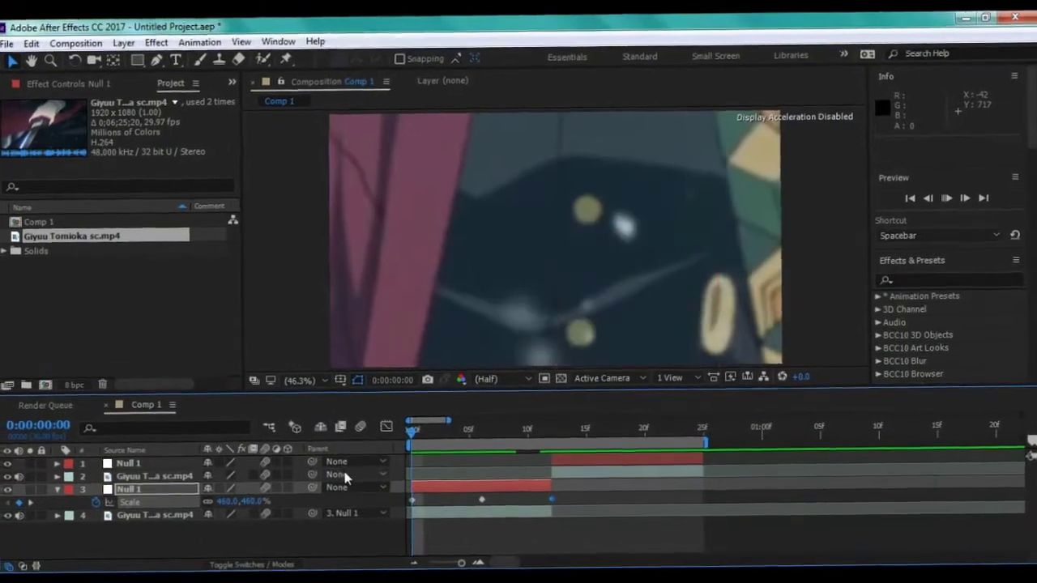
# Step: Preview the zoom, then search the Effects & Presets panel for 'motion'
pyautogui.press('space')
pyautogui.press('space')
pyautogui.write('m')
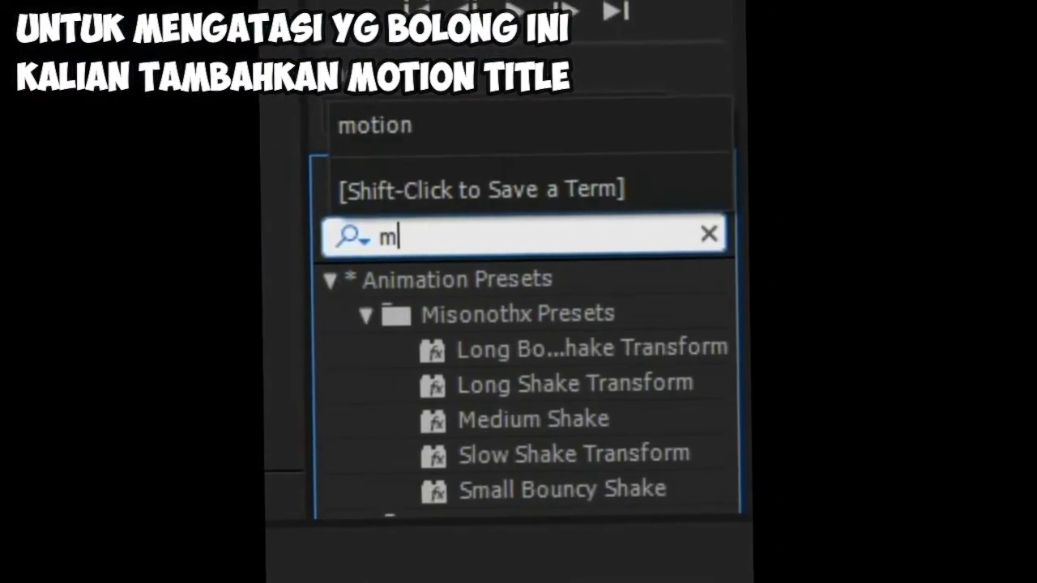
pyautogui.write('otion')
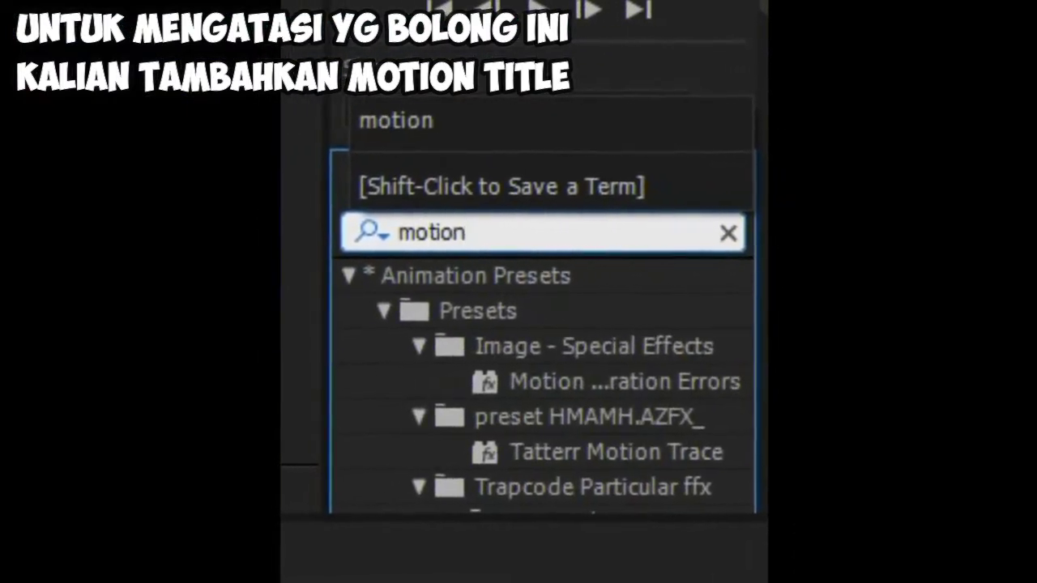
# Step: Apply Motion Tile to layer 4 with Output Width and Output Height of 500
pyautogui.scroll(-3, 502, 259)
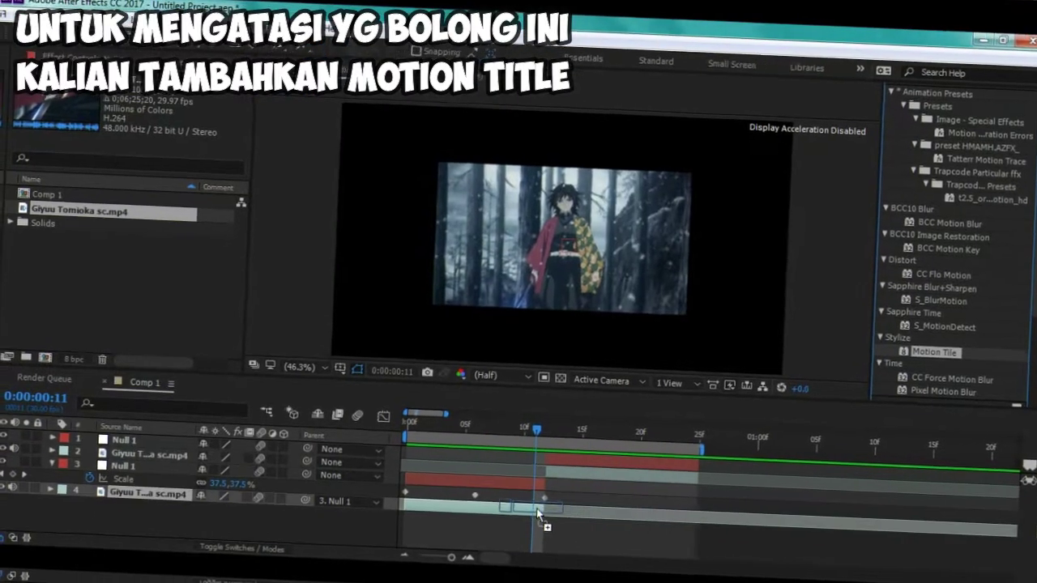
pyautogui.doubleClick(487, 378)
pyautogui.write('500')
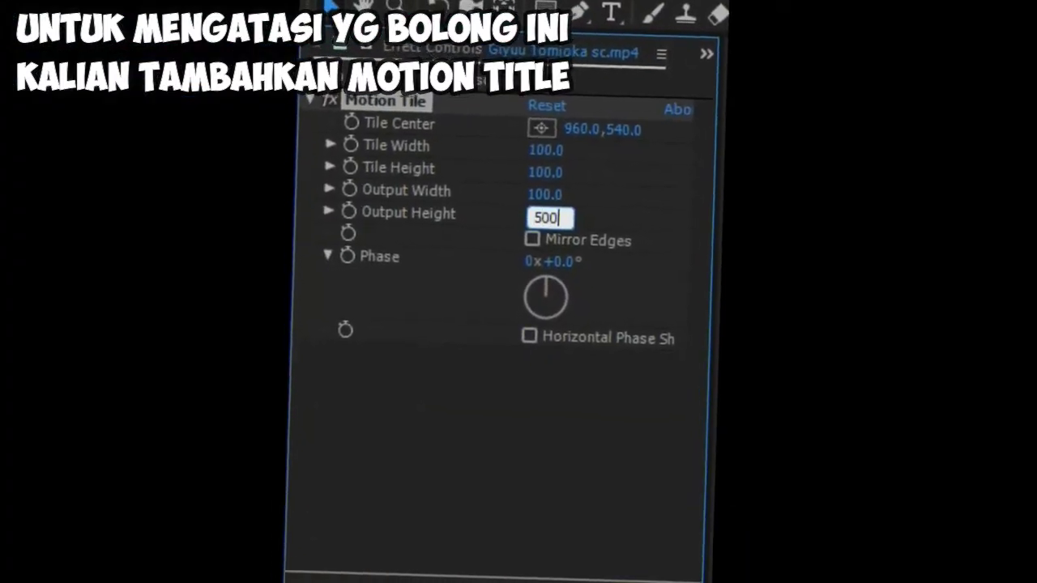
pyautogui.press('Return')
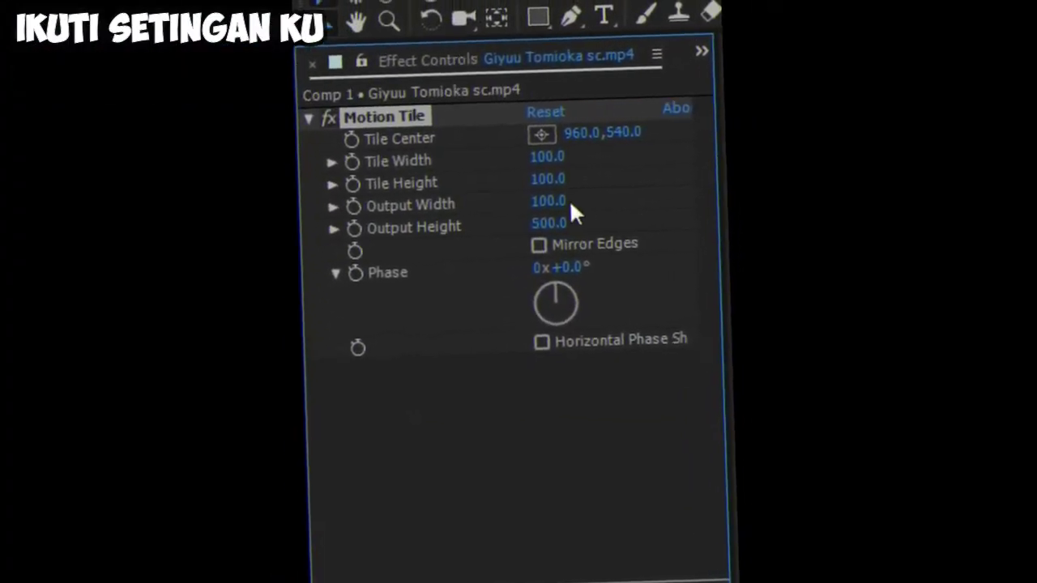
pyautogui.click(559, 201)
pyautogui.write('500')
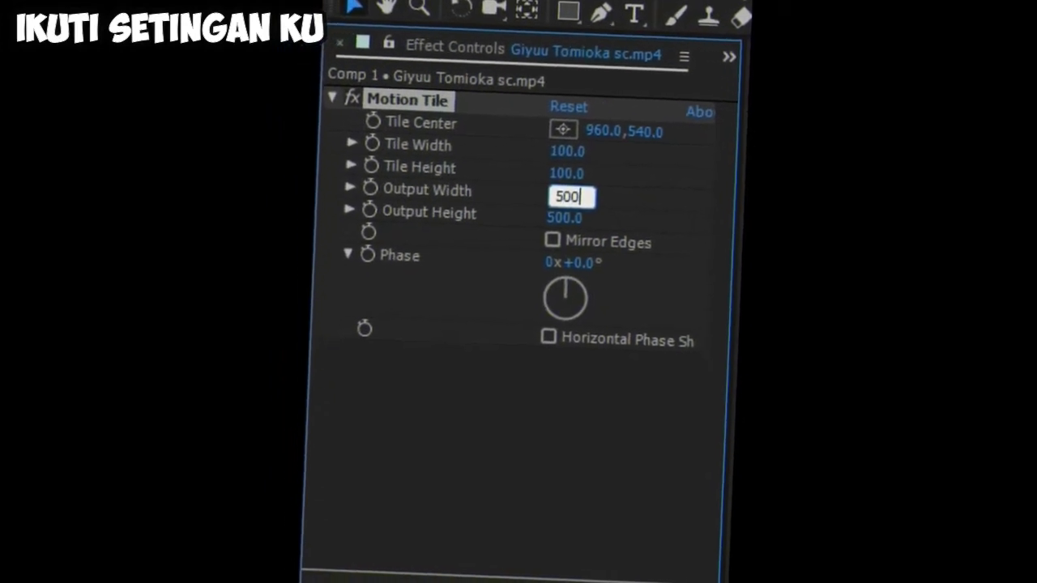
pyautogui.press('Return')
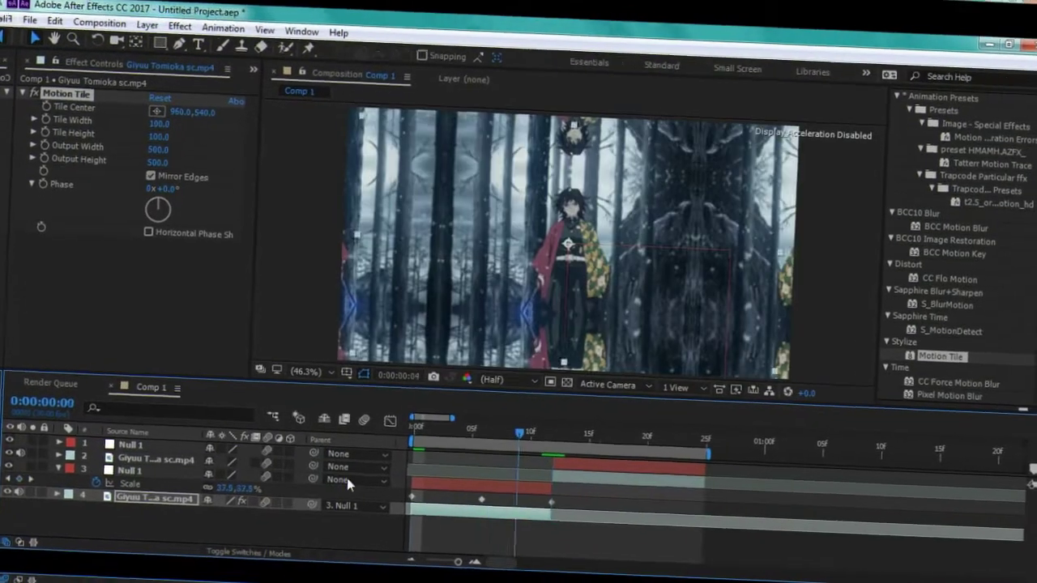
# Step: Preview from the start, then apply Easy Ease (F9) to Null 1's three Scale keyframes
pyautogui.press('Home')
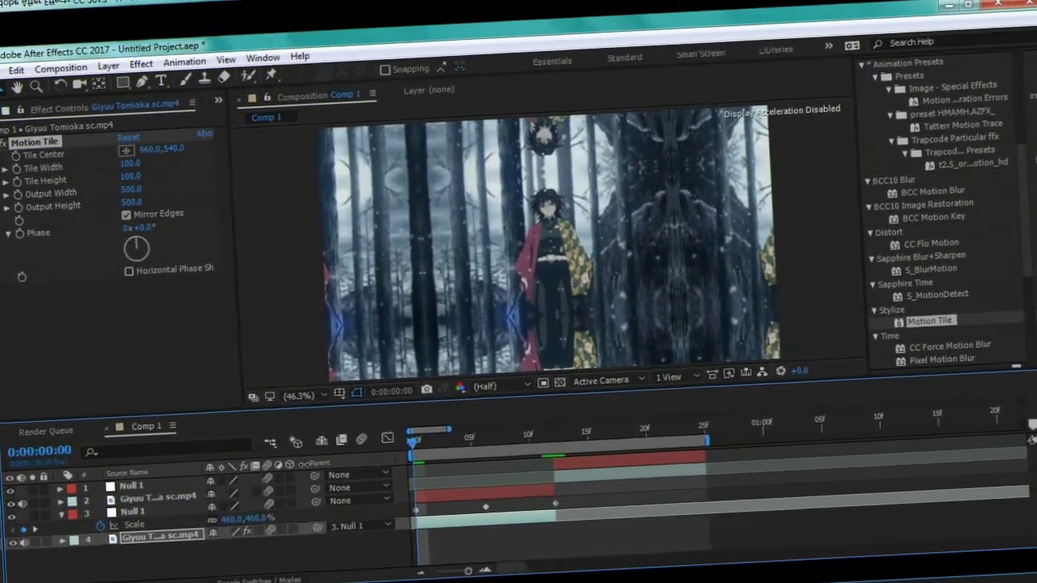
pyautogui.press('space')
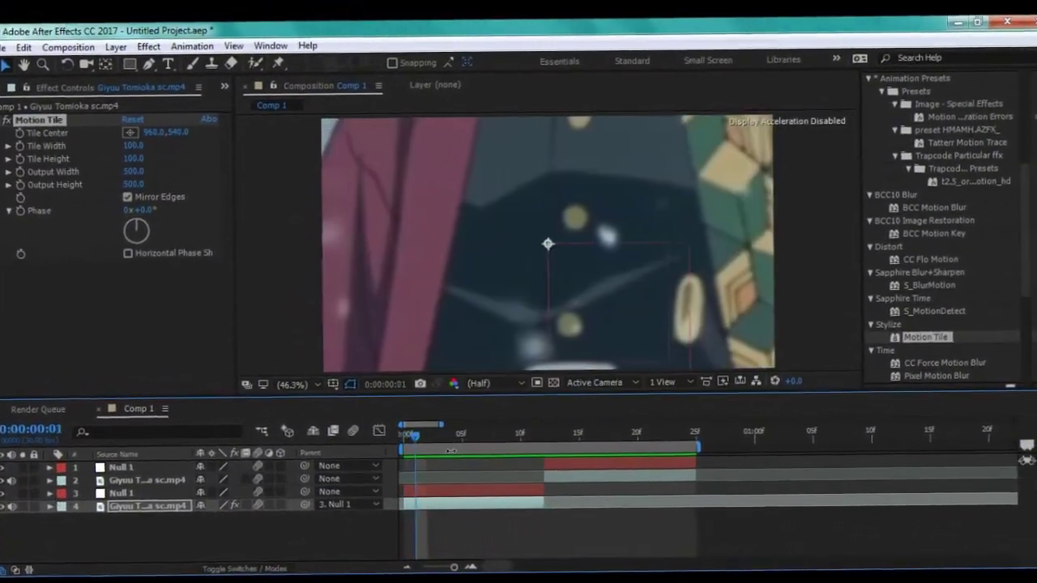
pyautogui.click(439, 491)
pyautogui.press('u')
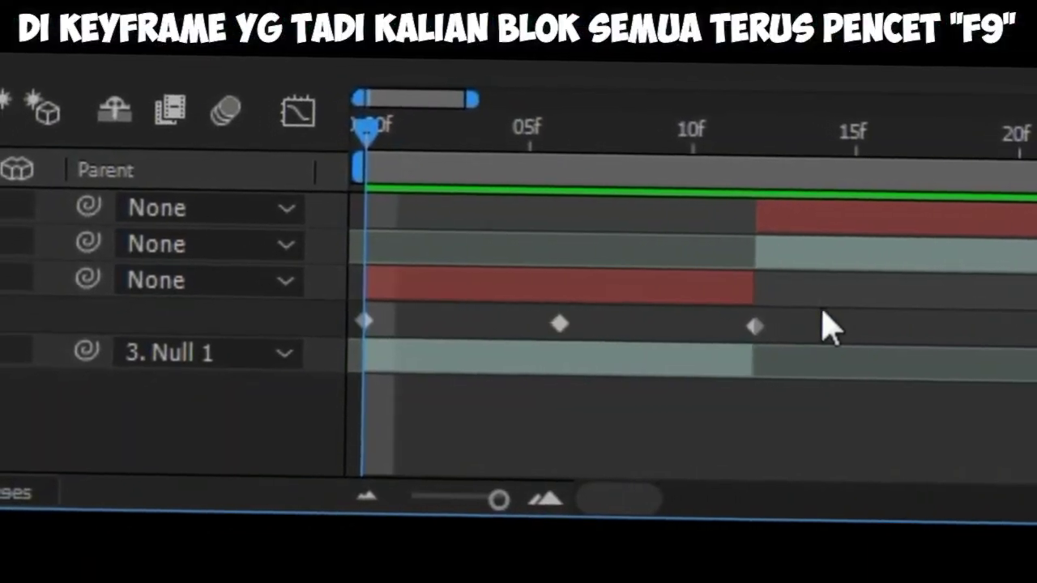
pyautogui.moveTo(822, 310); pyautogui.dragTo(293, 397)
pyautogui.press('F9')
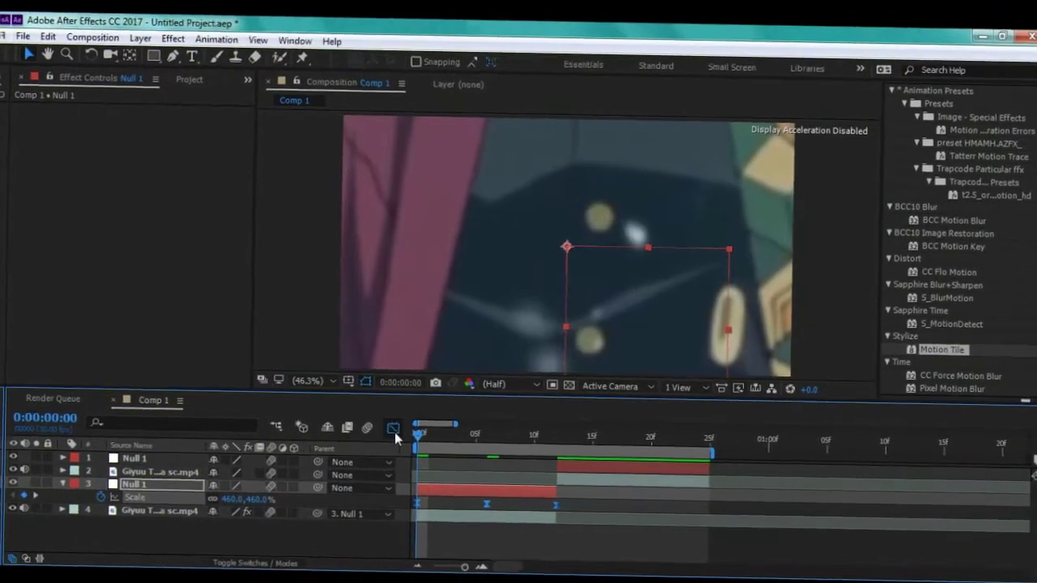
# Step: In the Graph Editor, drag the Scale bezier handles so the zoom plunges fast, then eases into the last key
pyautogui.click(399, 437)
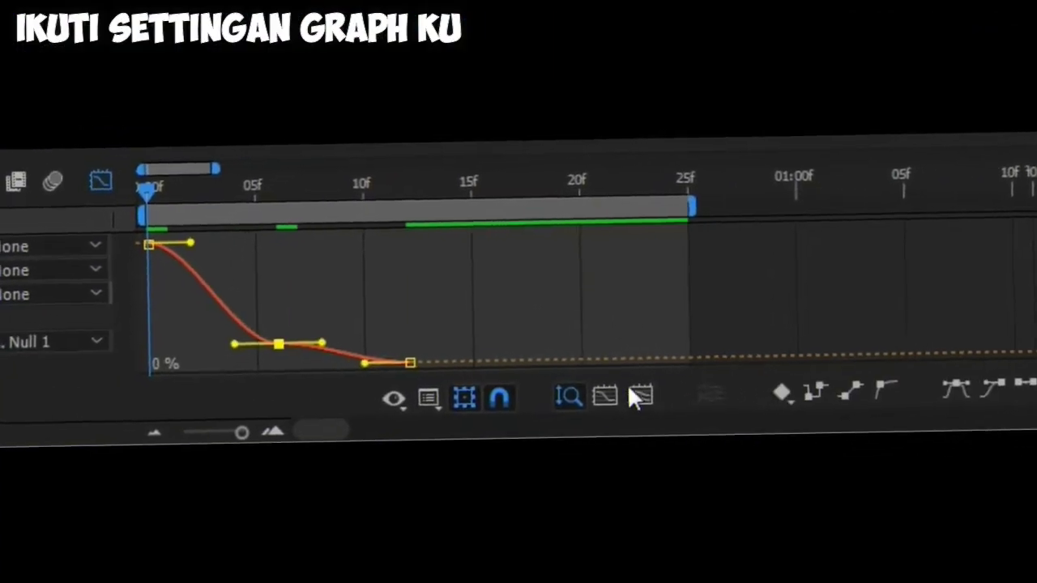
pyautogui.click(605, 396)
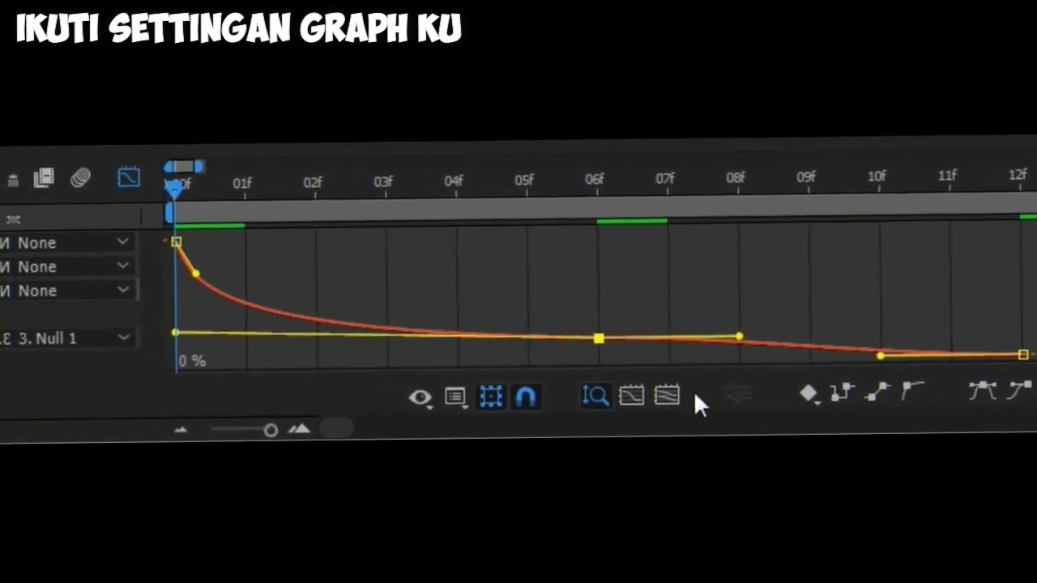
pyautogui.click(785, 328)
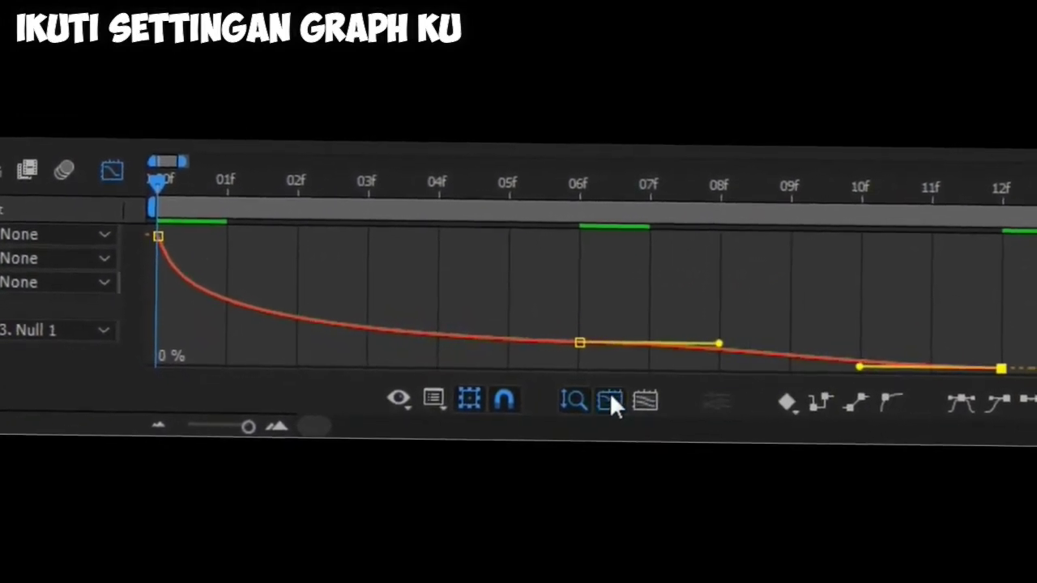
pyautogui.click(617, 399)
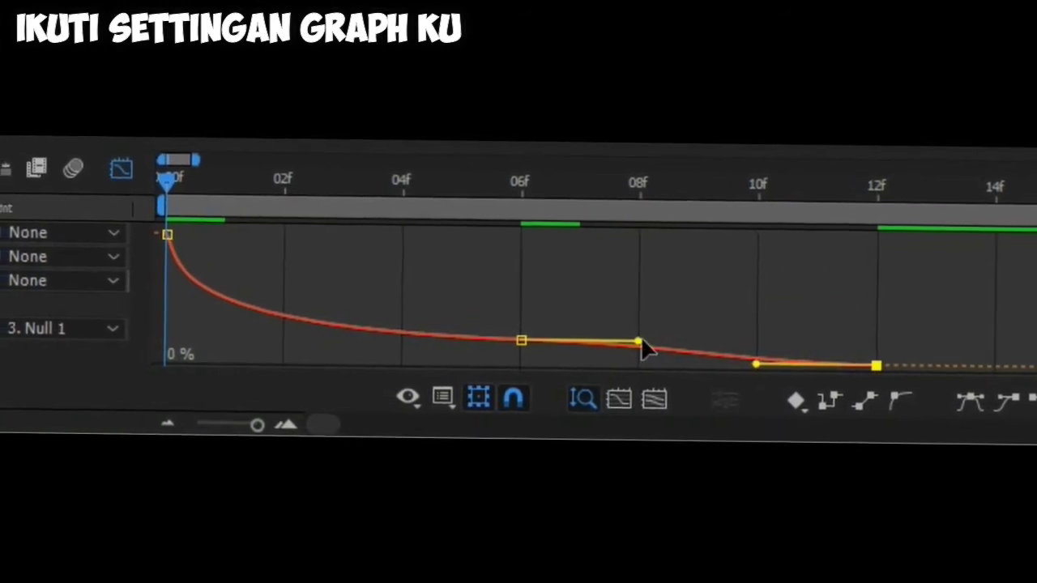
pyautogui.moveTo(640, 341); pyautogui.dragTo(687, 346)
pyautogui.moveTo(877, 318); pyautogui.dragTo(875, 361)
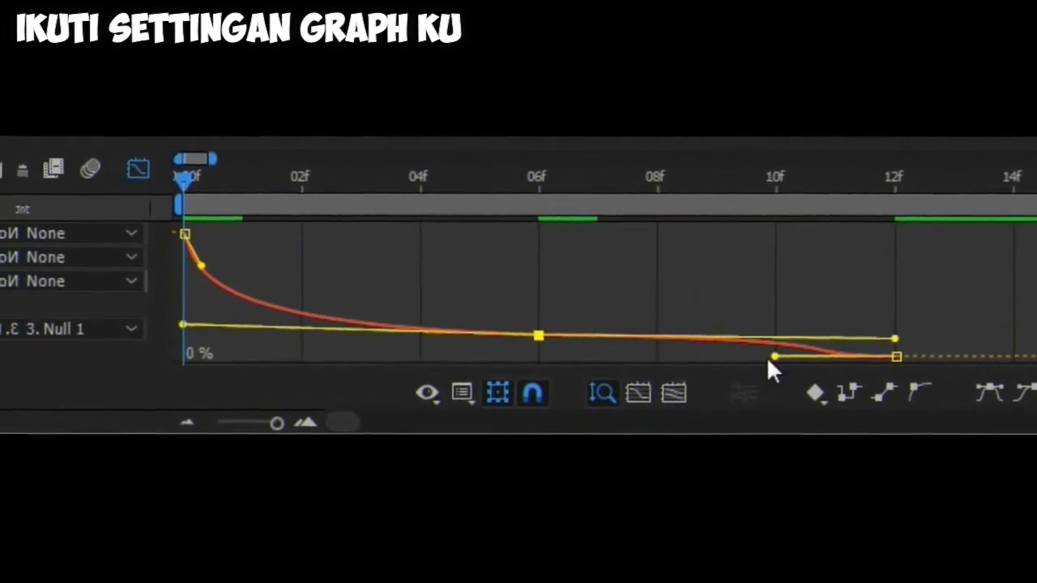
pyautogui.moveTo(775, 360); pyautogui.dragTo(875, 354)
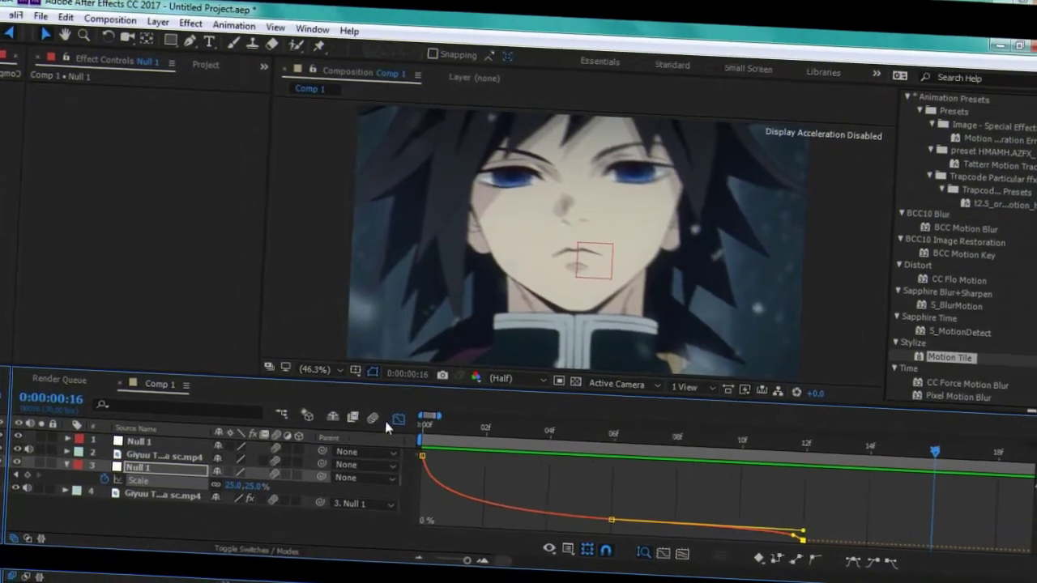
pyautogui.click(393, 438)
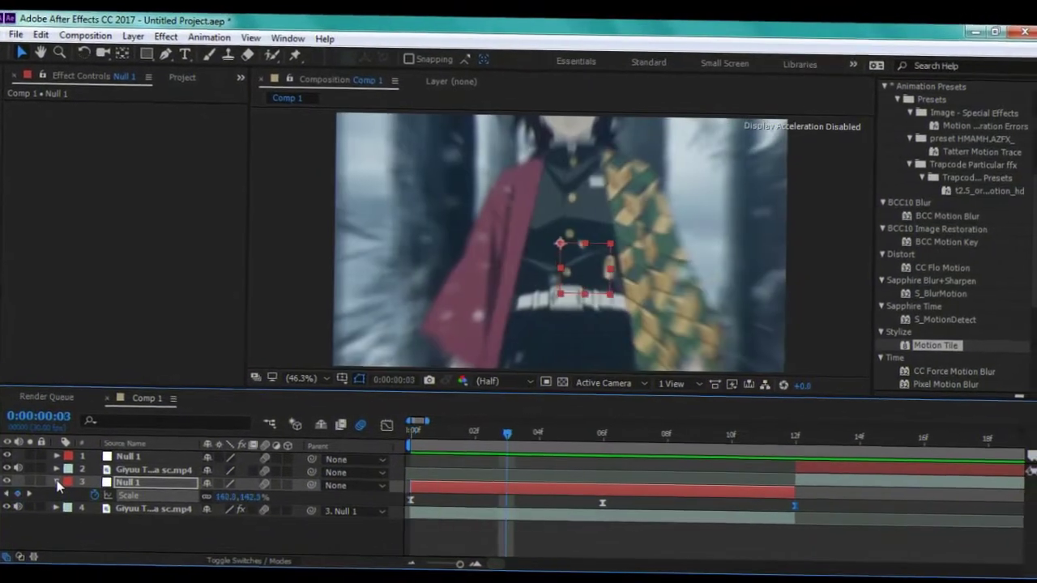
# Step: Pick-whip layer 1 Null 1's Parent onto layer 2, Giyuu Tomioka sc.mp4
pyautogui.click(79, 491)
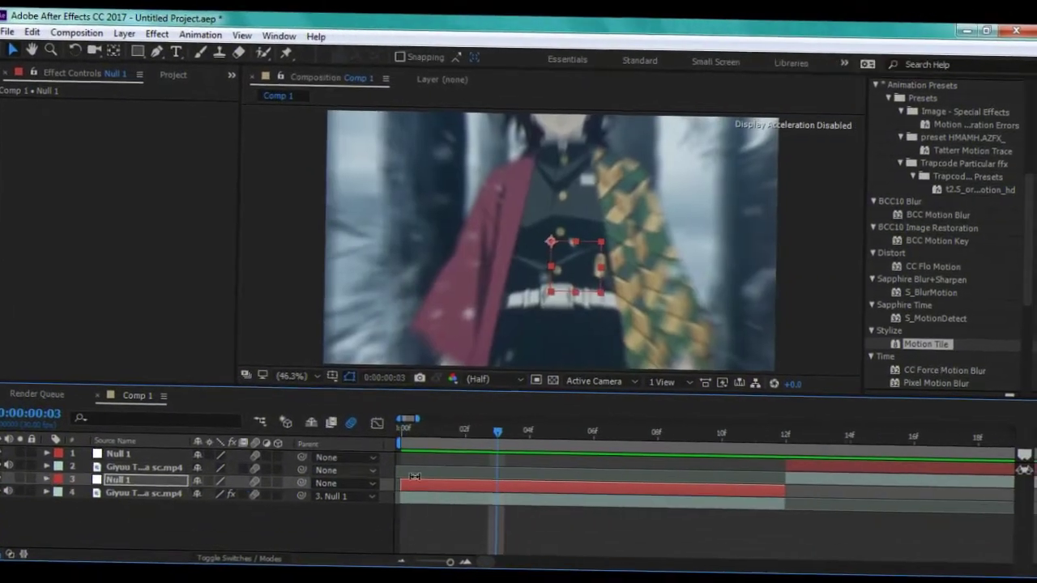
pyautogui.click(48, 485)
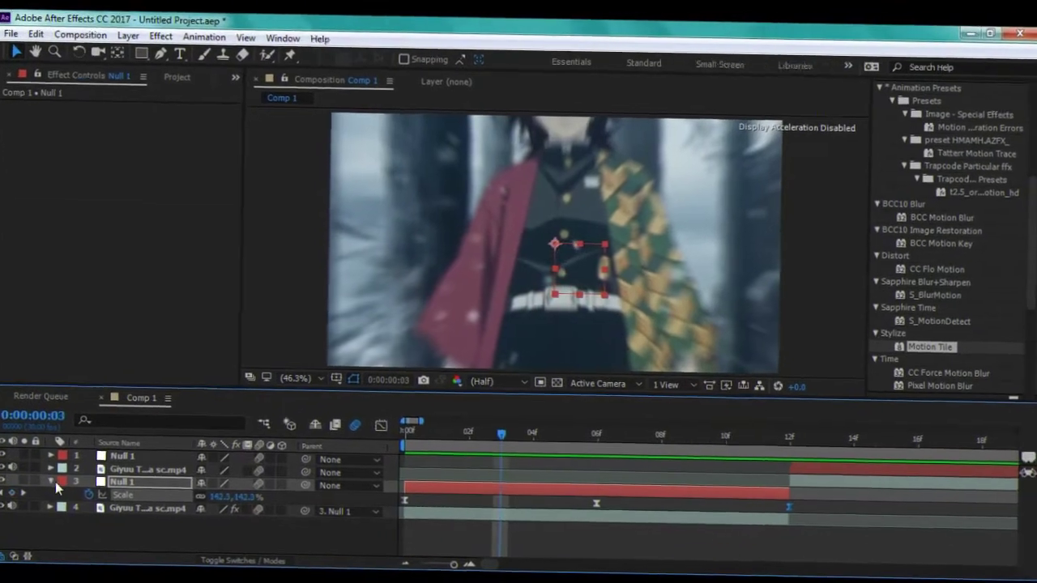
pyautogui.click(37, 473)
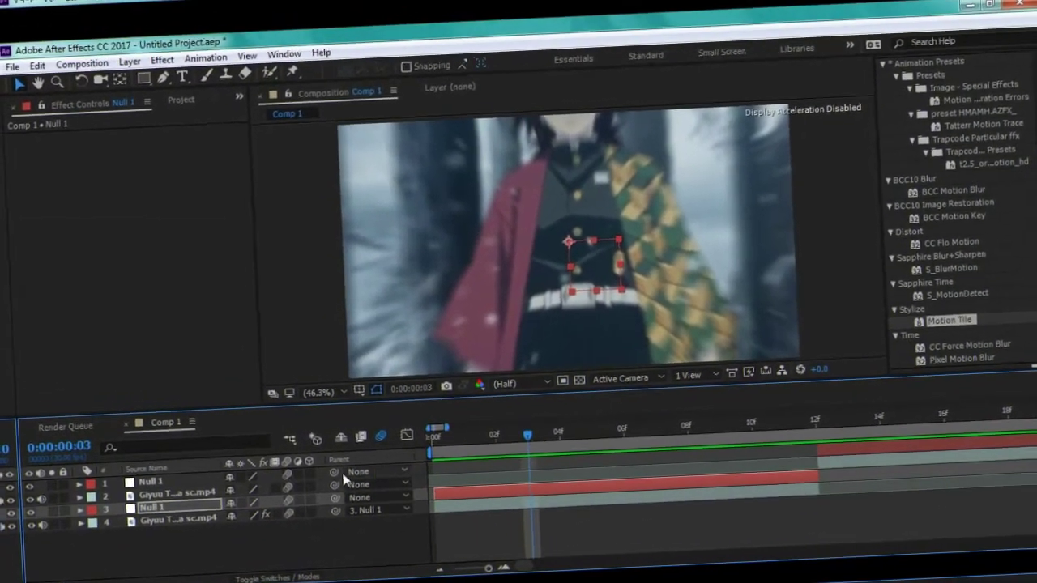
pyautogui.moveTo(329, 475); pyautogui.dragTo(162, 495)
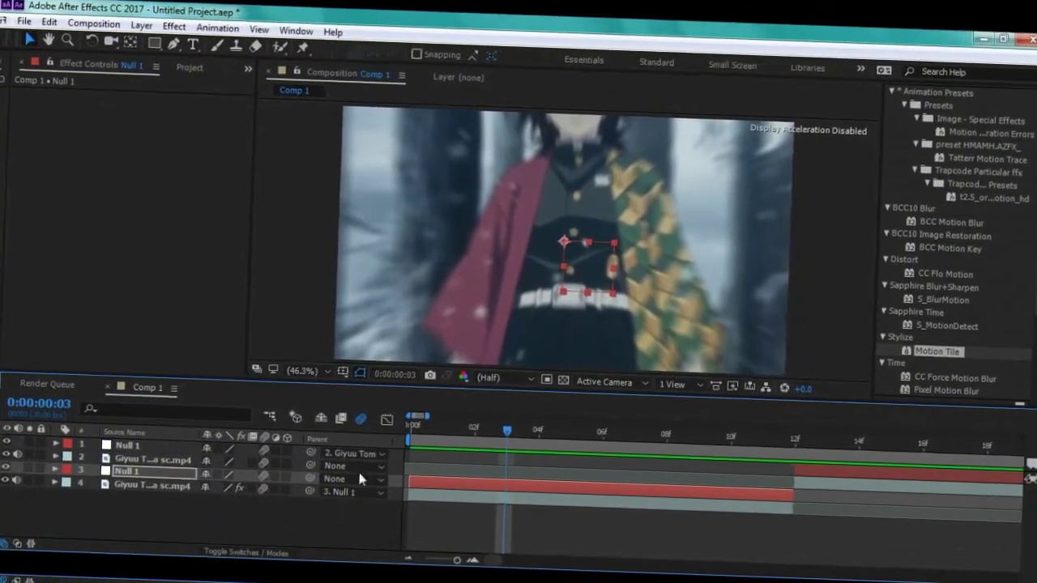
pyautogui.click(713, 510)
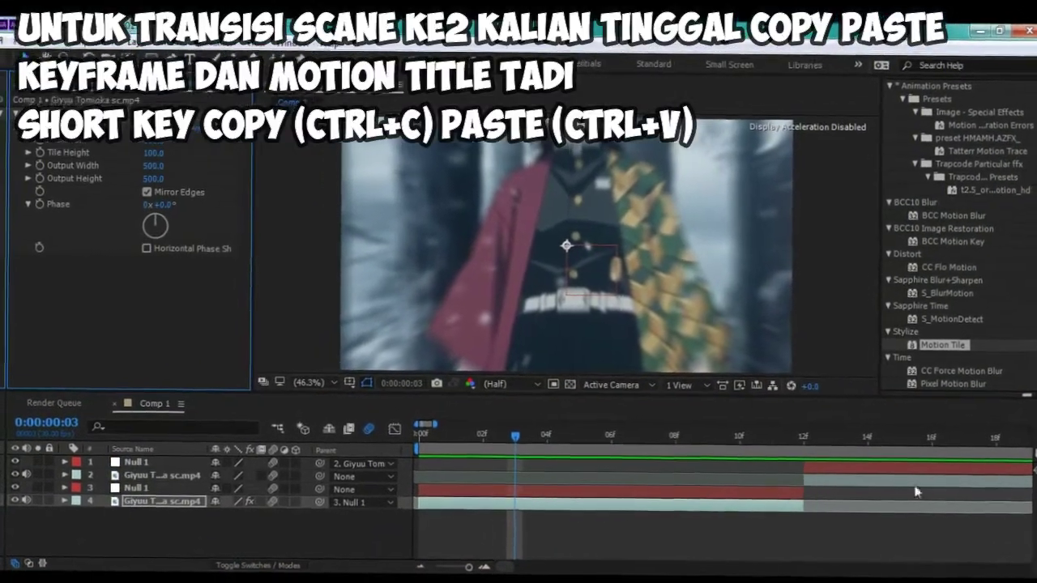
# Step: Move the current time to the second clip's start and set the top Null 1's Parent to None
pyautogui.press('-')
pyautogui.click(567, 470)
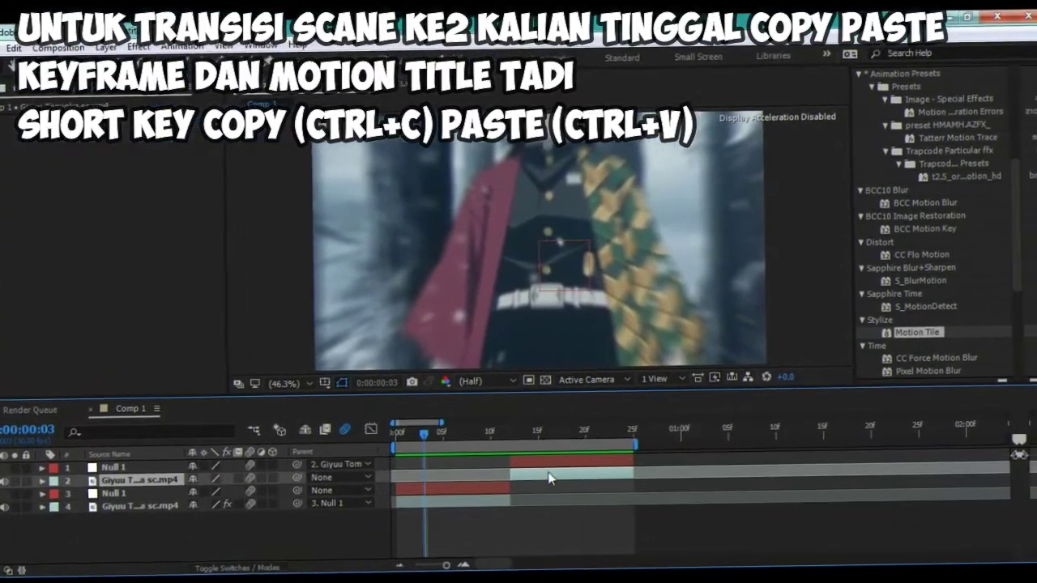
pyautogui.moveTo(439, 431); pyautogui.dragTo(530, 443)
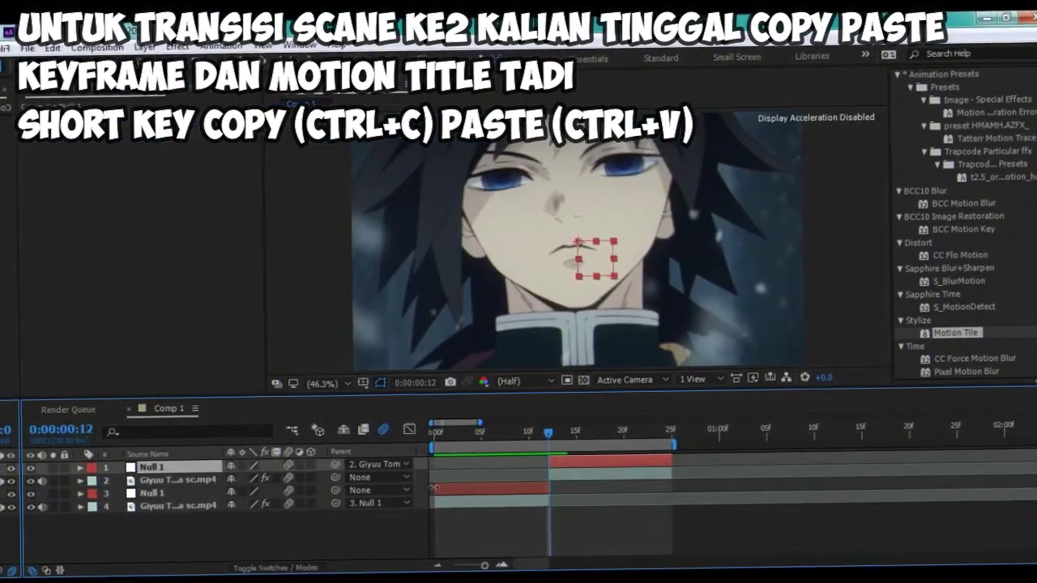
pyautogui.click(449, 489)
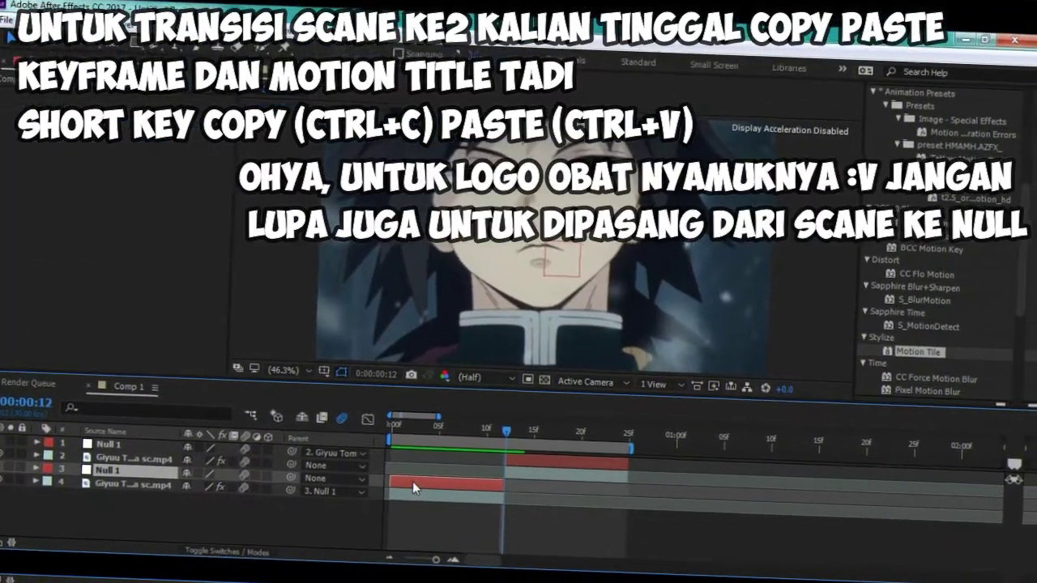
pyautogui.click(344, 458)
pyautogui.click(378, 481)
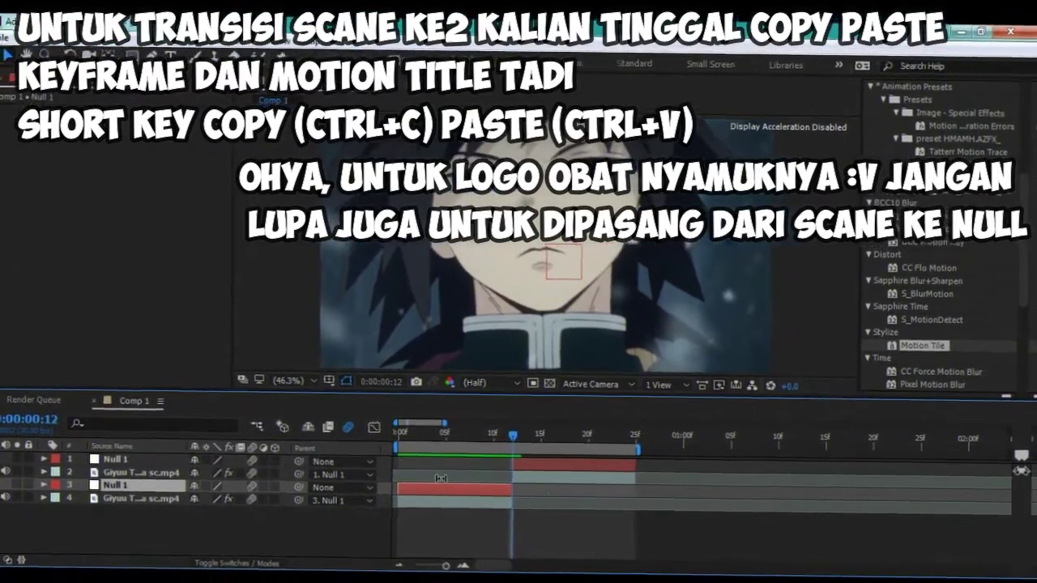
# Step: Copy the lower null's Scale zoom keyframes onto the top Null 1 at frame 12 and preview
pyautogui.hotkey('ctrl', 'v')
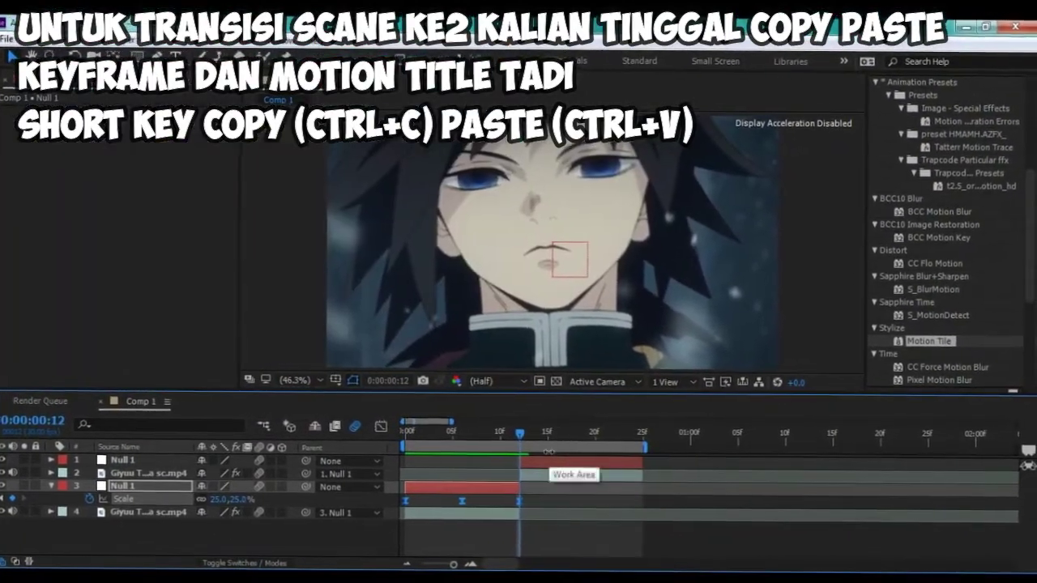
pyautogui.click(530, 487)
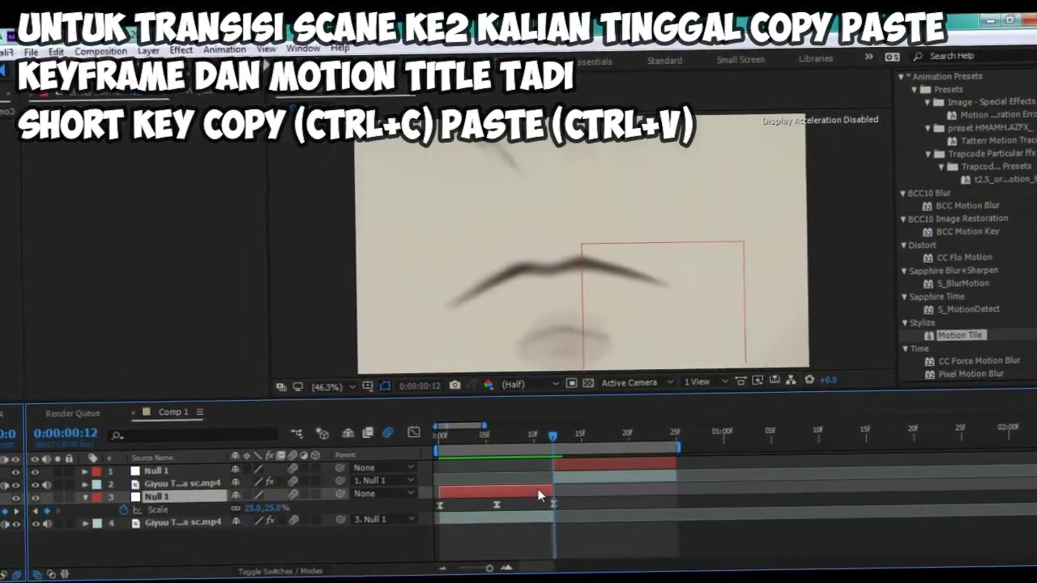
pyautogui.click(567, 466)
pyautogui.hotkey('ctrl', 'v')
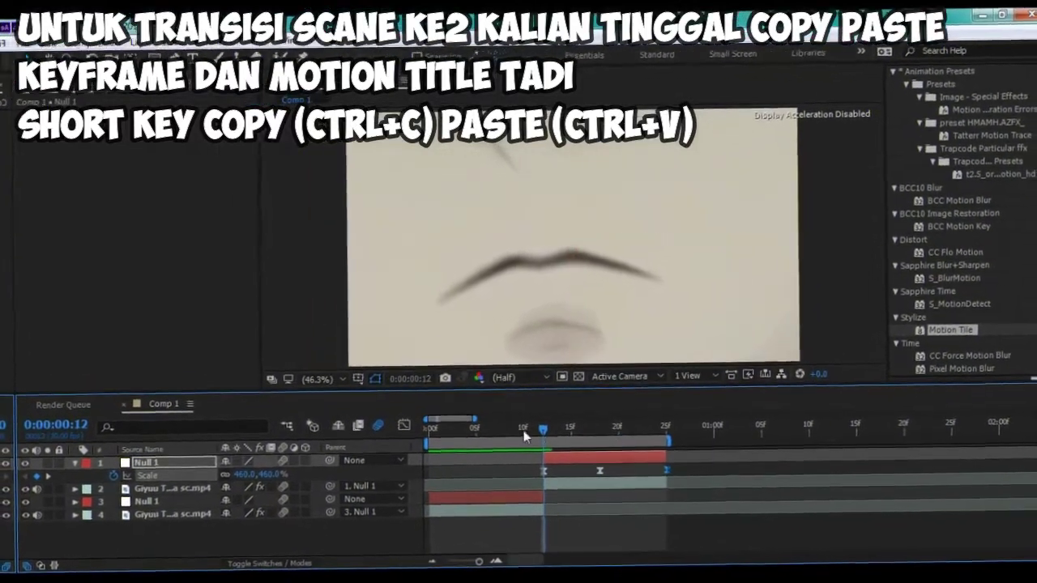
pyautogui.press('space')
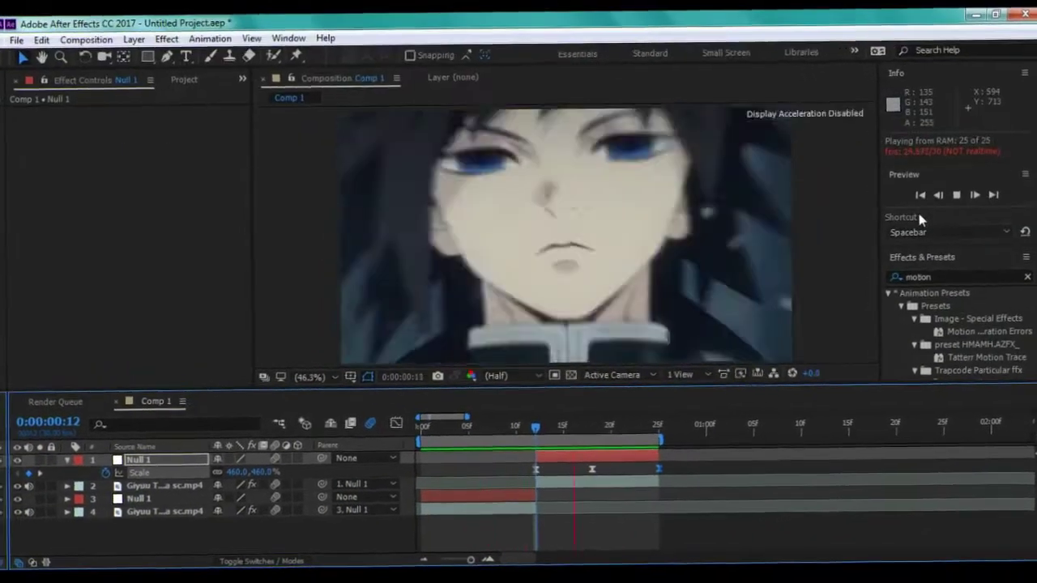
# Step: Drag the Shake nya daddy preset from Presets > HMAMH Shake Effects onto the first Giyuu clip
pyautogui.press('space')
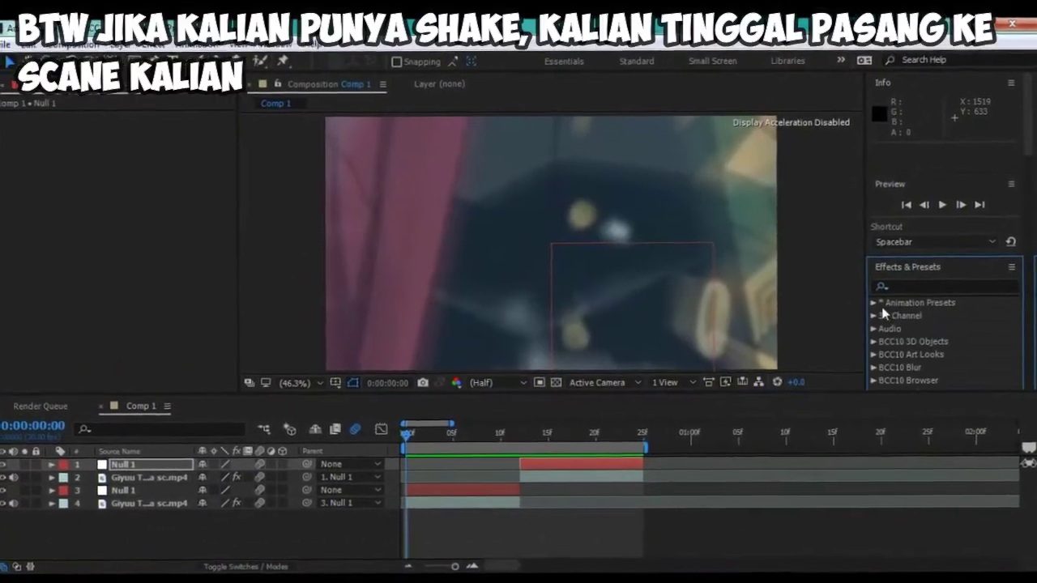
pyautogui.click(864, 299)
pyautogui.click(905, 327)
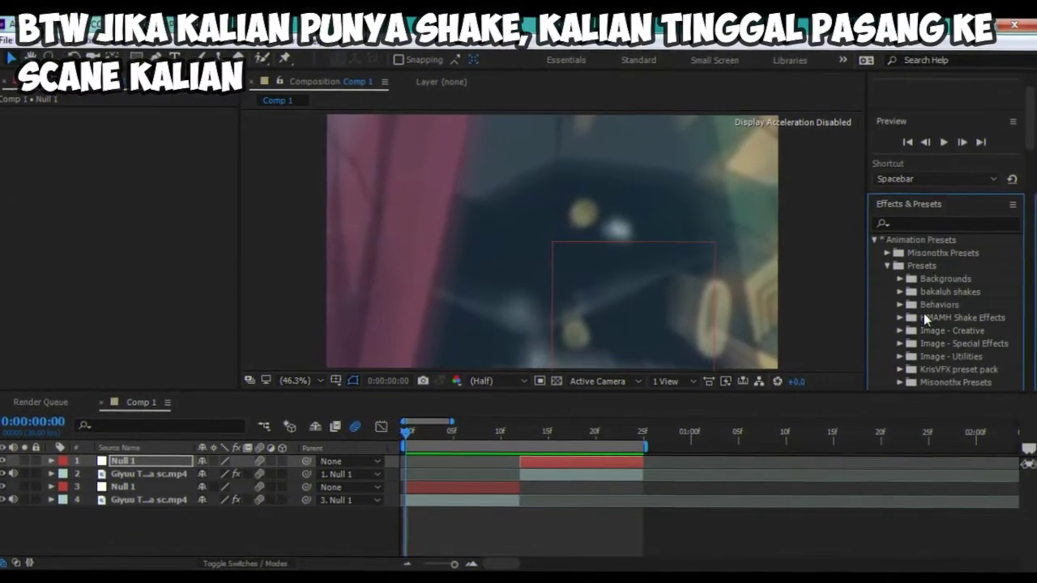
pyautogui.click(921, 243)
pyautogui.moveTo(988, 307); pyautogui.dragTo(493, 508)
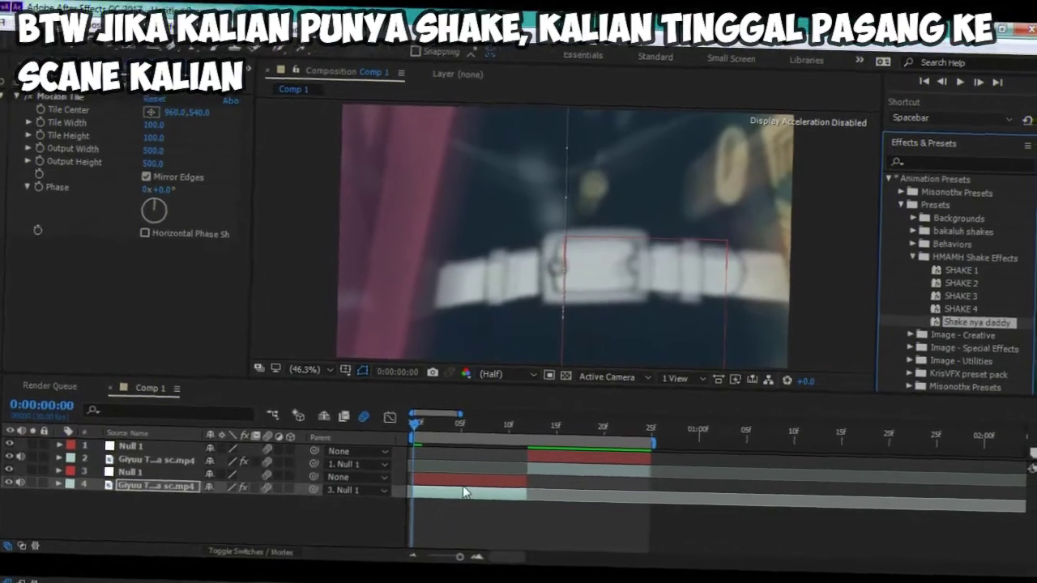
# Step: Inspect the shake's Y Position and Rotation keyframe curves in the Graph Editor, then preview the clip
pyautogui.press('u')
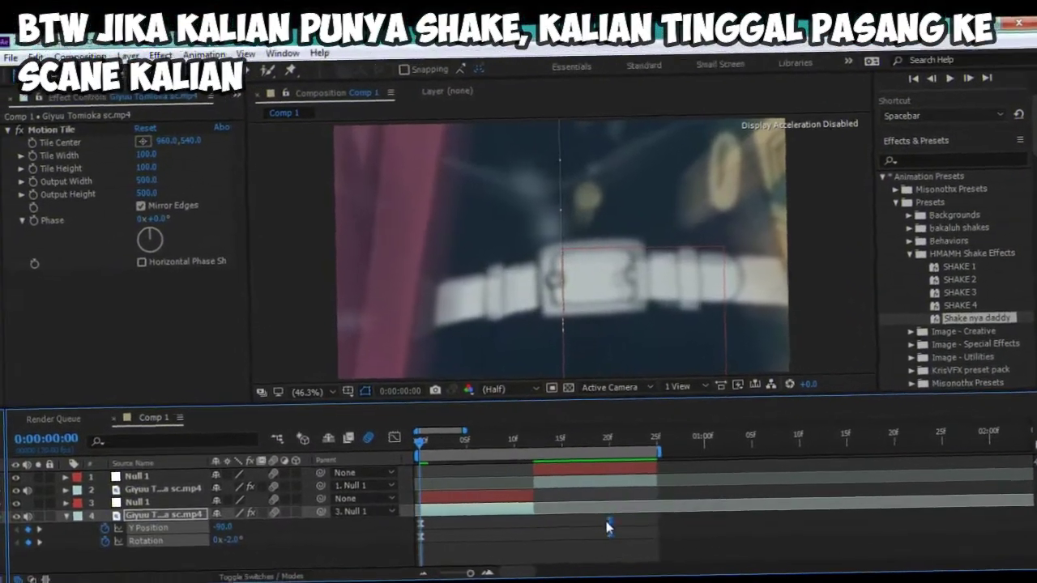
pyautogui.click(154, 500)
pyautogui.click(148, 483)
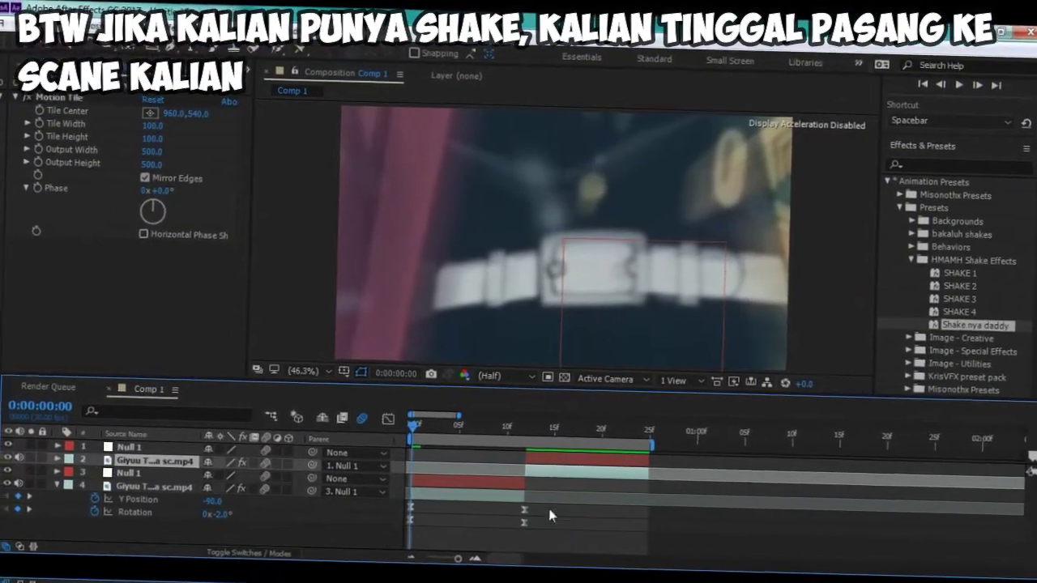
pyautogui.click(382, 418)
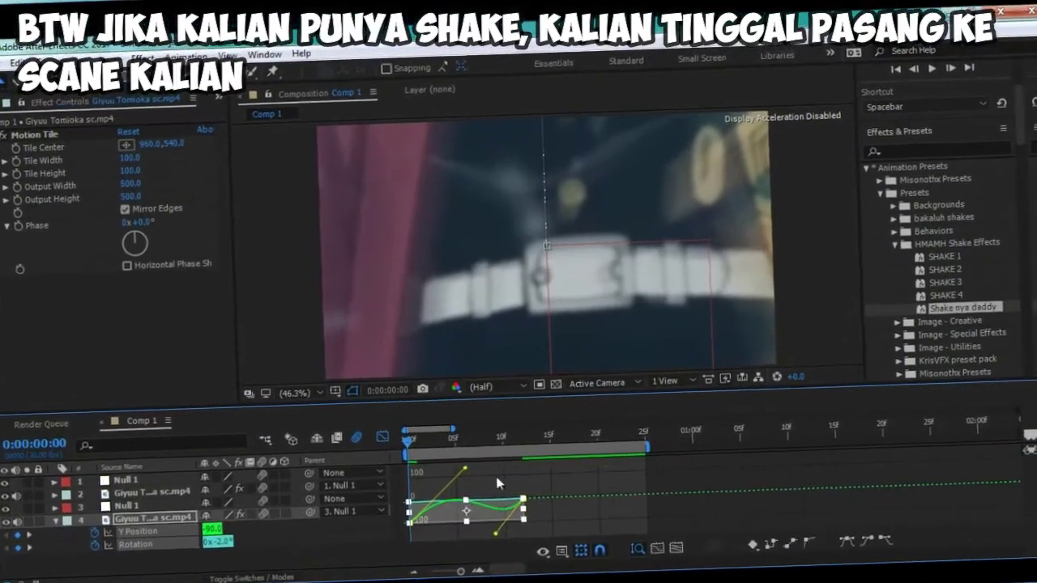
pyautogui.hotkey('shift', 'F3')
pyautogui.press('space')
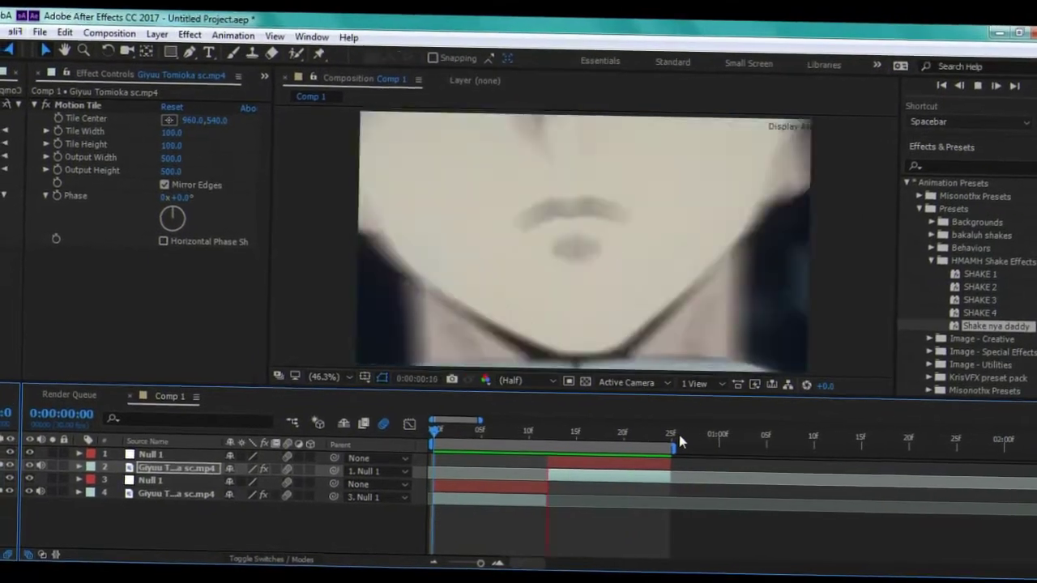
pyautogui.click(188, 87)
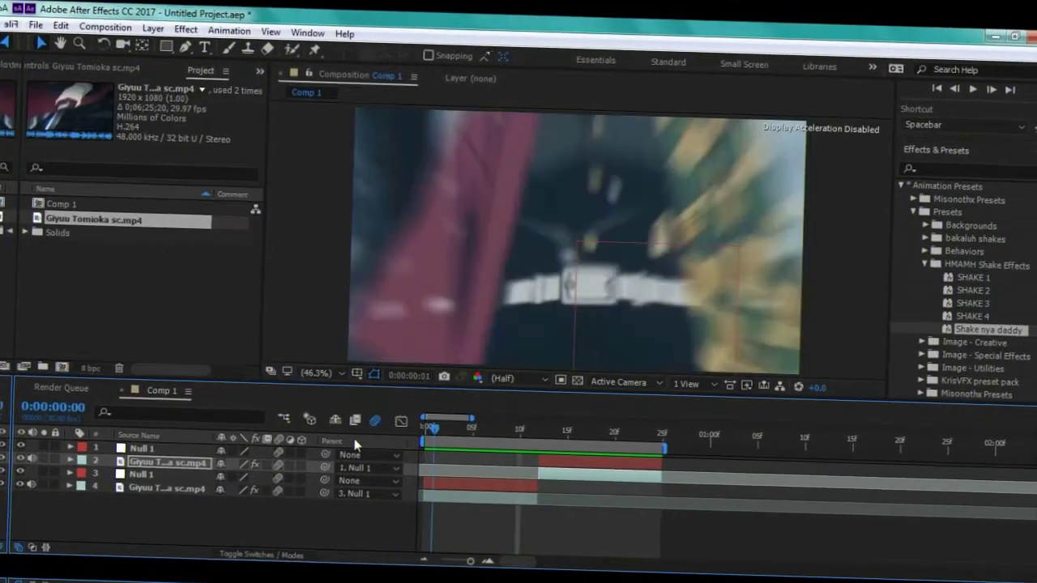
pyautogui.click(16, 21)
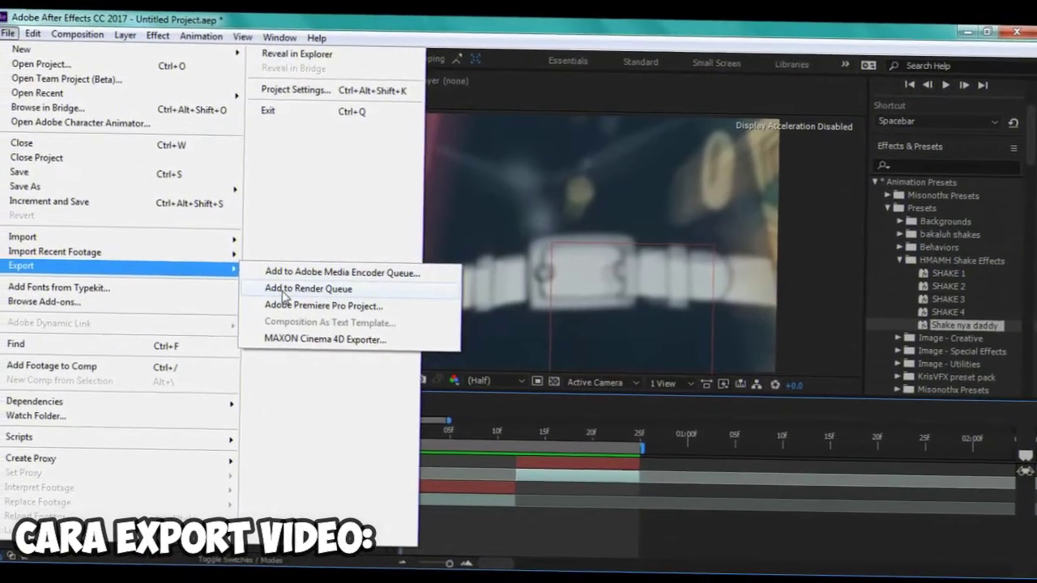
# Step: Add Comp 1 to the Render Queue, keeping Comp 1.avi as the output file name
pyautogui.click(271, 294)
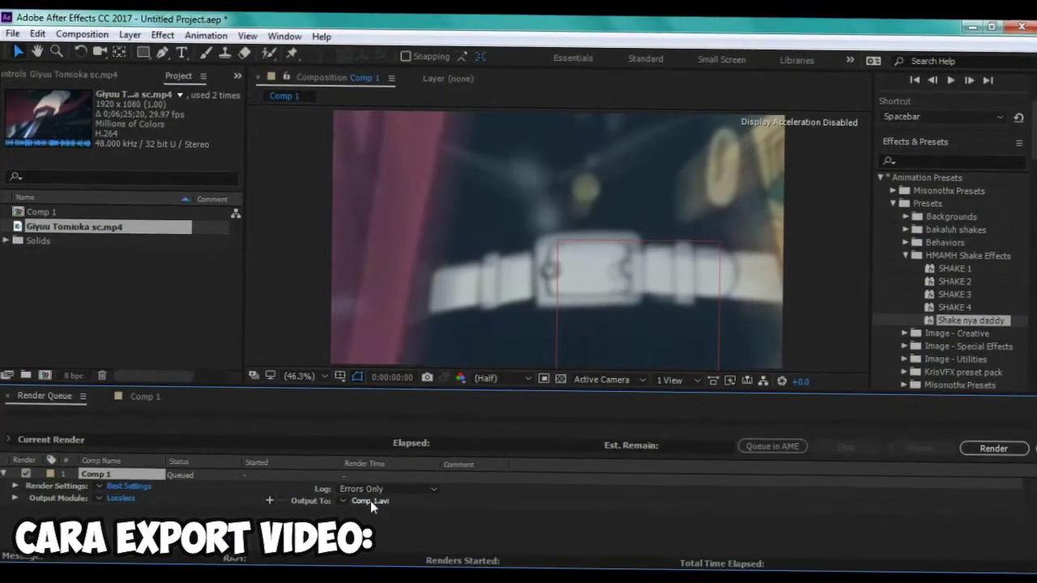
pyautogui.click(370, 501)
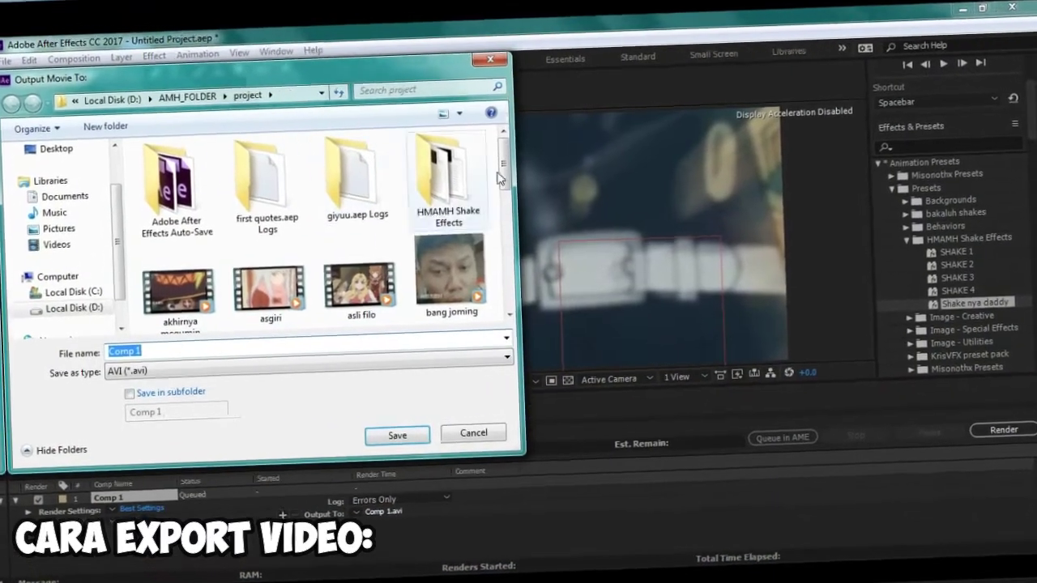
pyautogui.scroll(-5, 364, 227)
pyautogui.scroll(-5, 365, 227)
pyautogui.scroll(10, 268, 202)
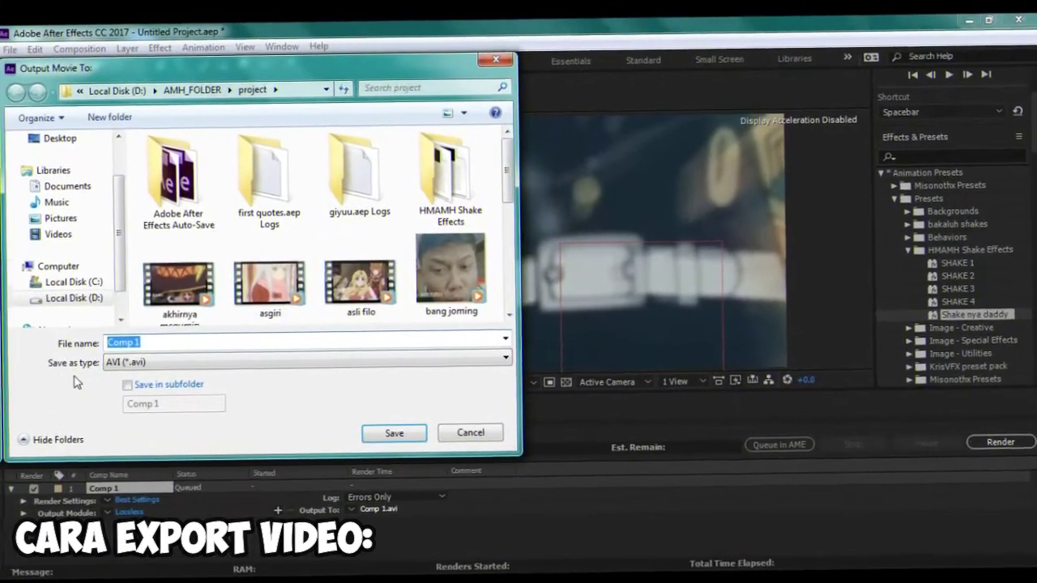
pyautogui.write('g')
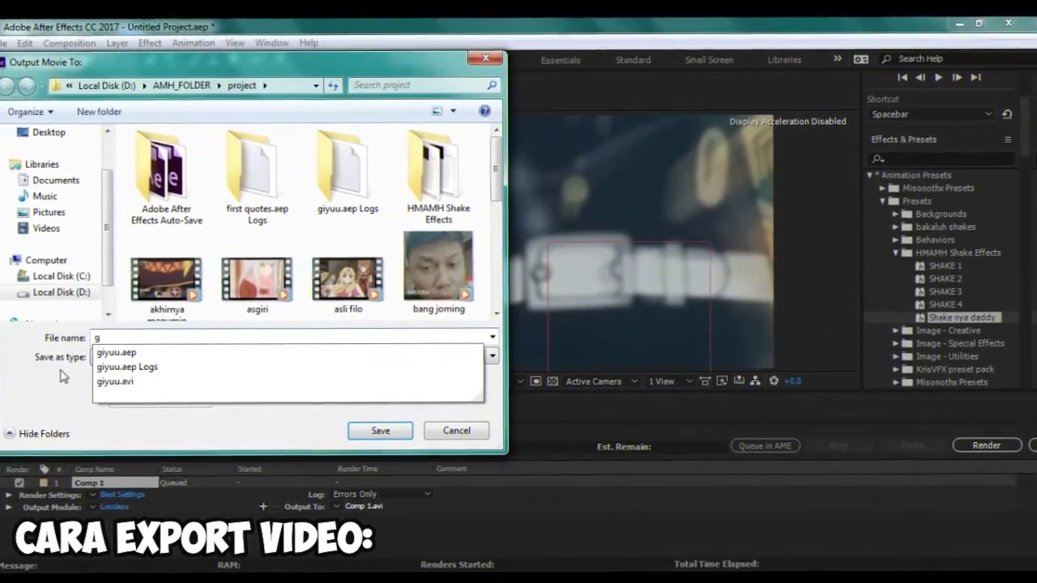
pyautogui.write('iyyu')
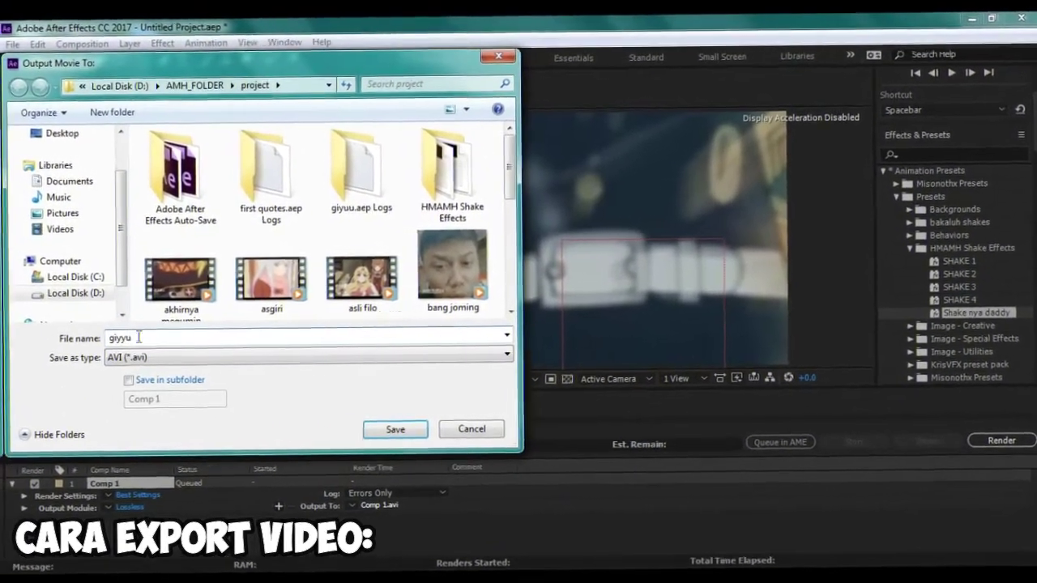
pyautogui.hotkey('ctrl', 'a')
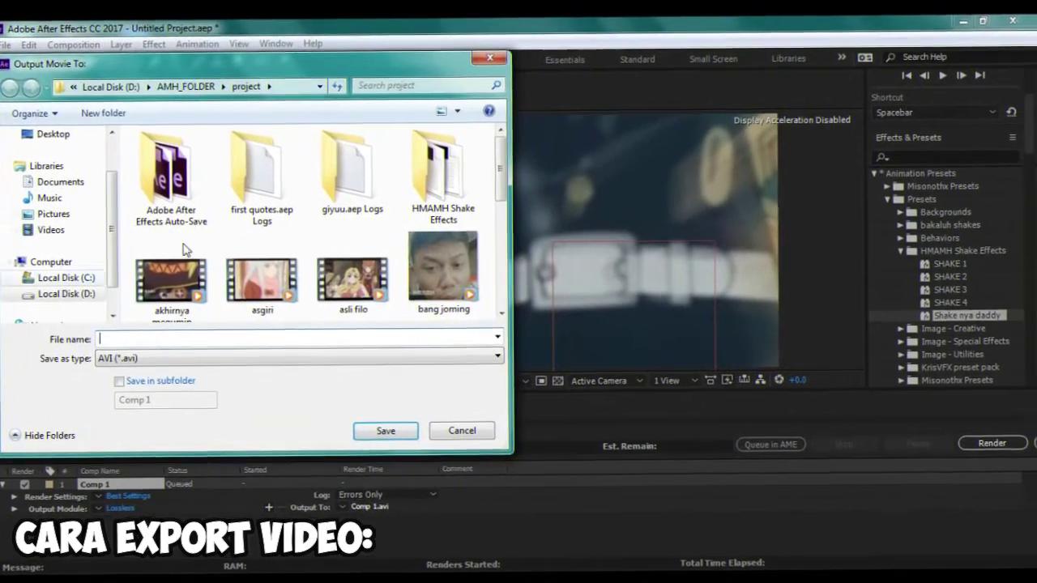
pyautogui.click(478, 432)
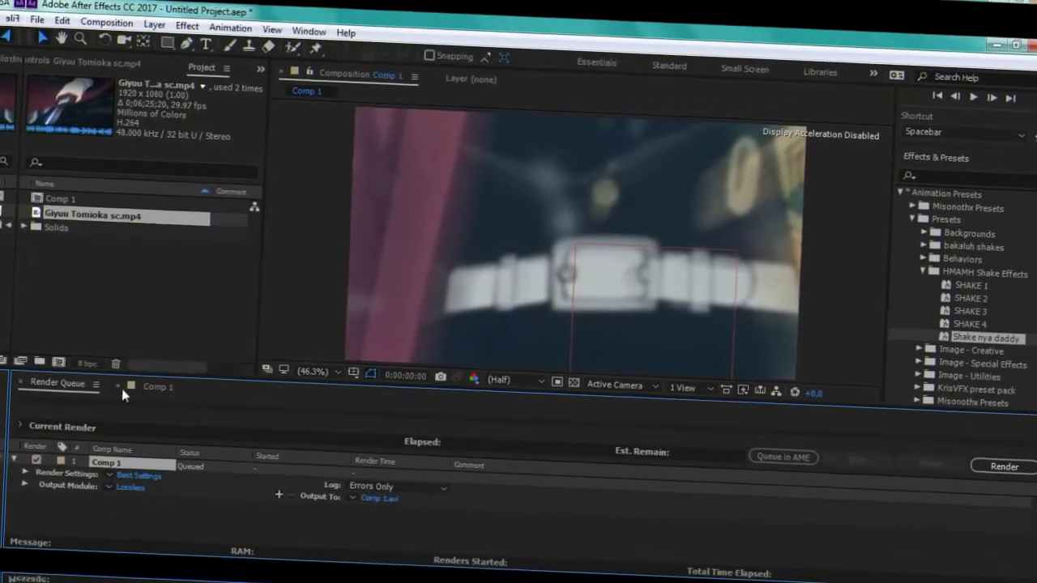
# Step: Switch back to the Comp 1 timeline, preview the transition, and return to 0:00:00:00
pyautogui.click(134, 388)
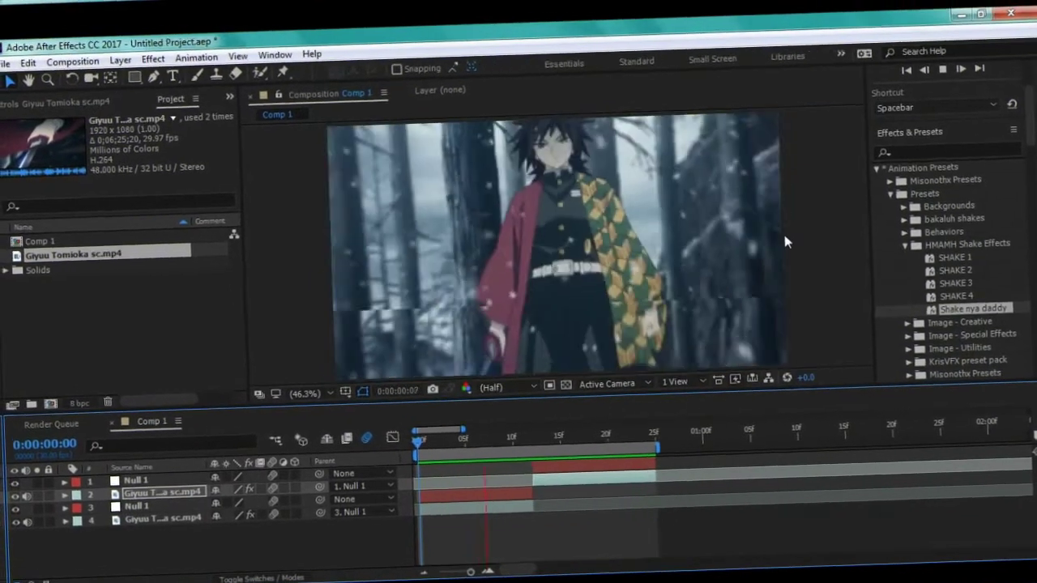
pyautogui.press('space')
pyautogui.moveTo(425, 434); pyautogui.dragTo(351, 452)
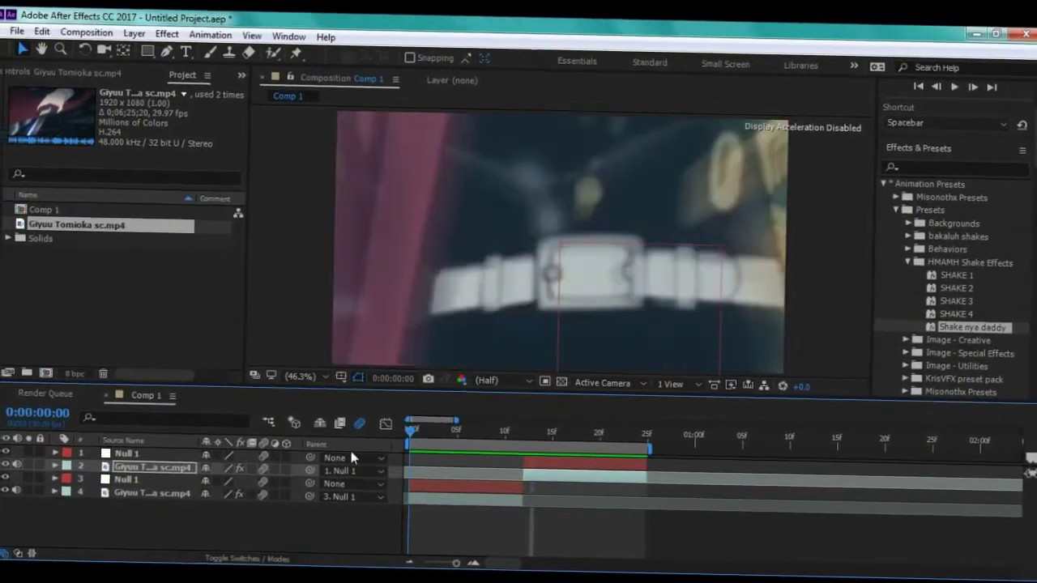